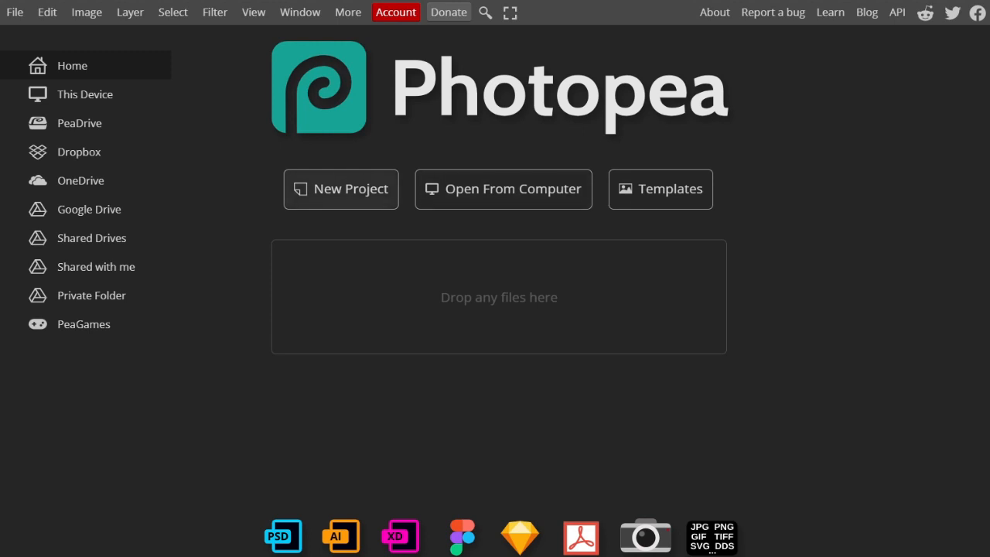
Step: Create a new project from the Instagram preset at 1080 x 1080 px with a white background
left_click(341, 189)
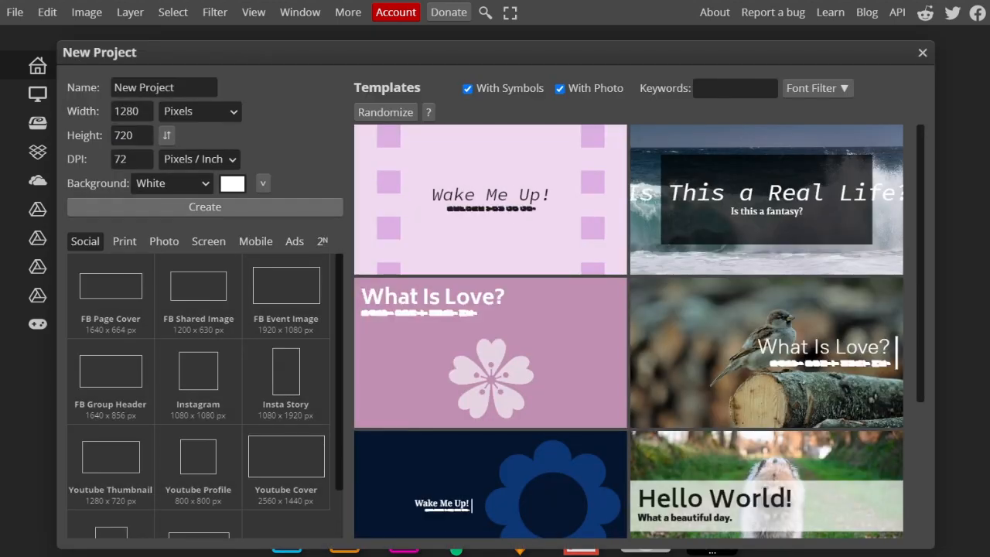
left_click(198, 382)
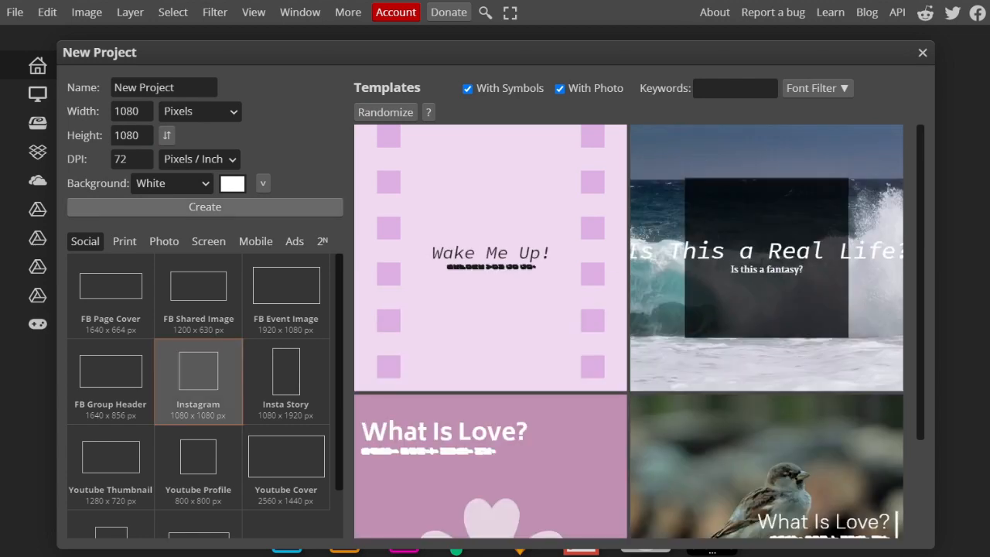
left_click(205, 206)
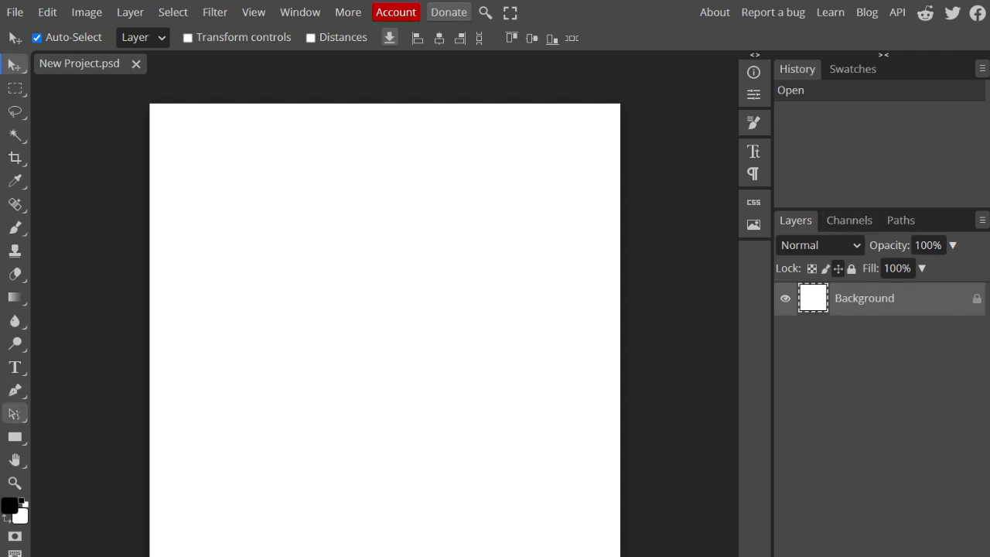
Step: Draw a black five-sided polygon in the upper left part of the canvas with the Parametric Shape tool
left_click(15, 437)
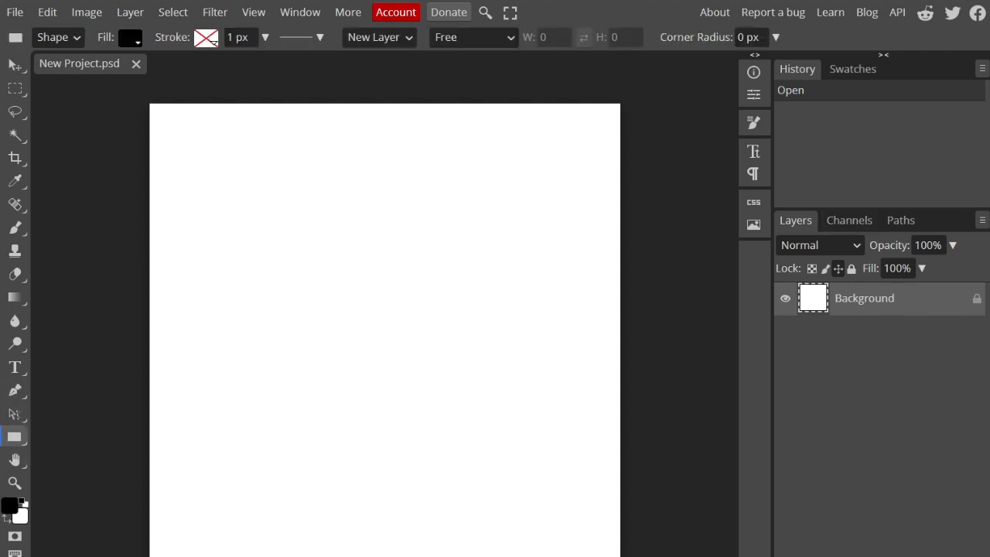
right_click(15, 436)
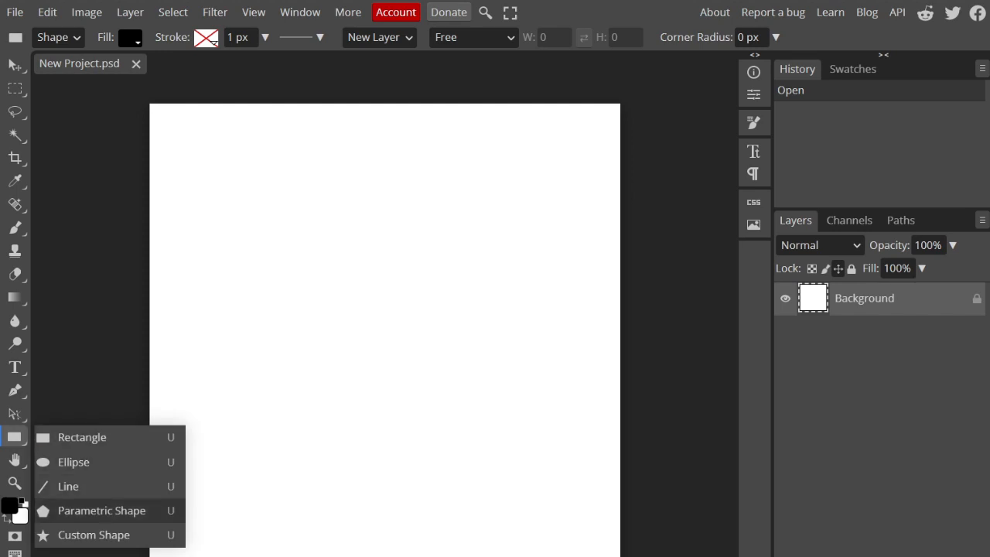
left_click(101, 511)
left_click_drag(302, 313, 302, 187)
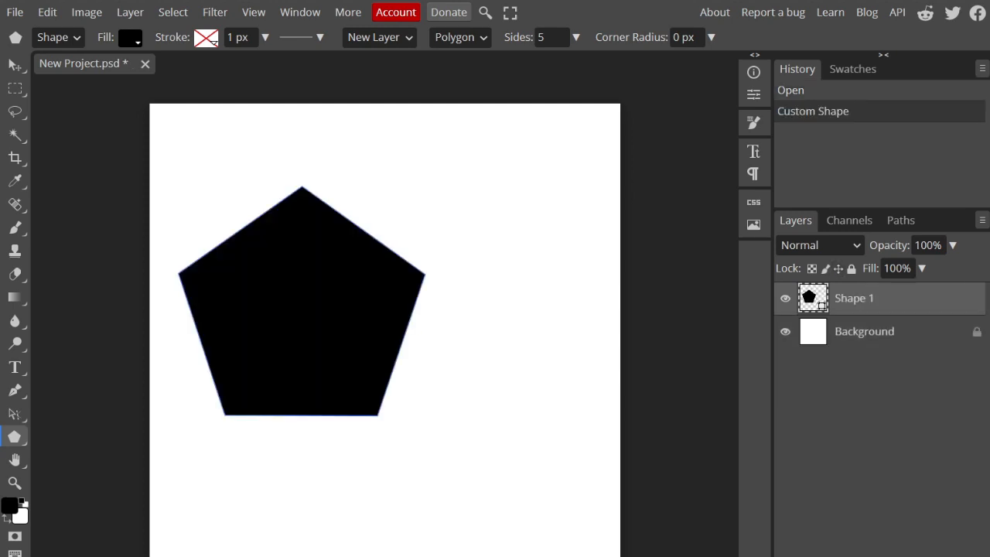
Step: Fill the pentagon with a linear gradient at an angle of 49°
left_click(130, 38)
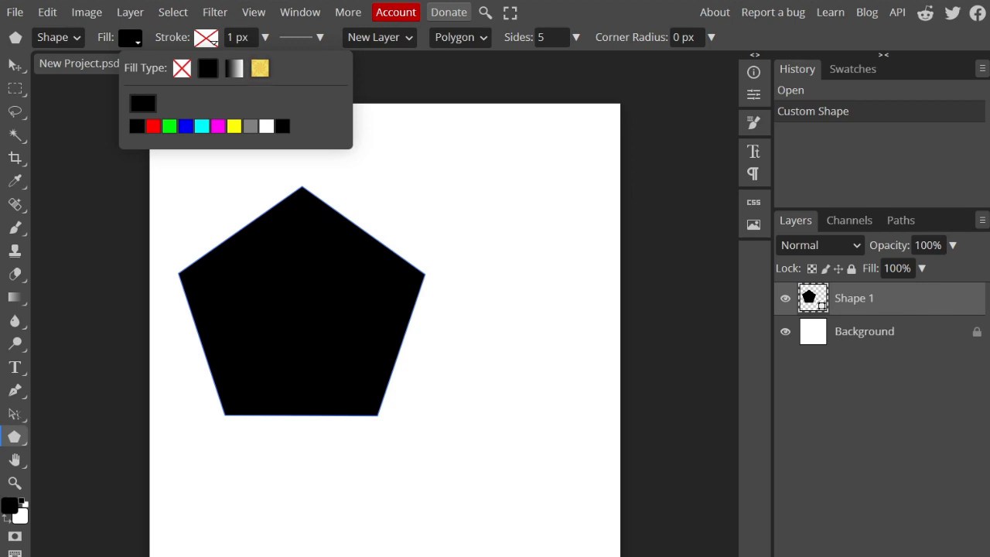
left_click(233, 68)
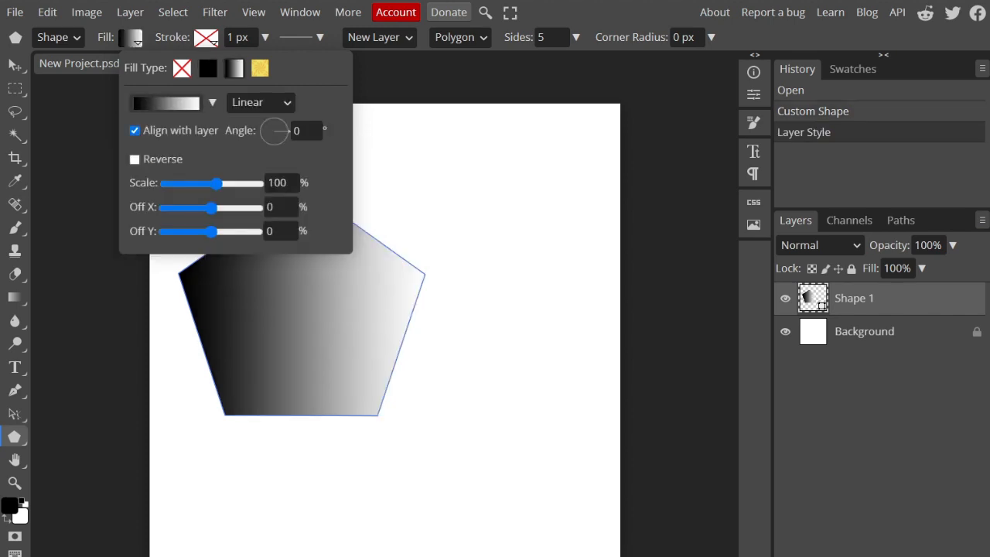
left_click_drag(288, 132, 283, 120)
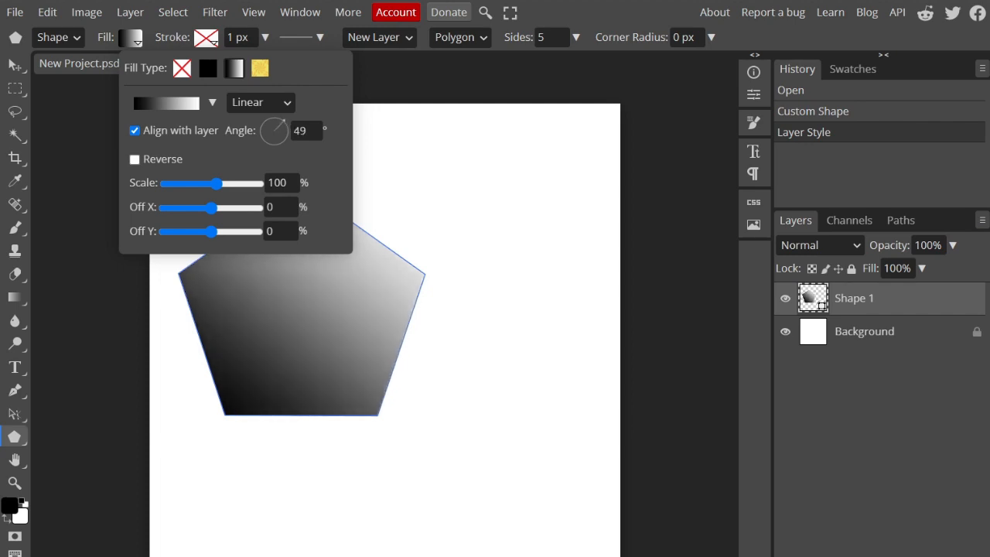
Step: Try several default gradient presets on the pentagon and settle on the blue-yellow-blue one
left_click(213, 103)
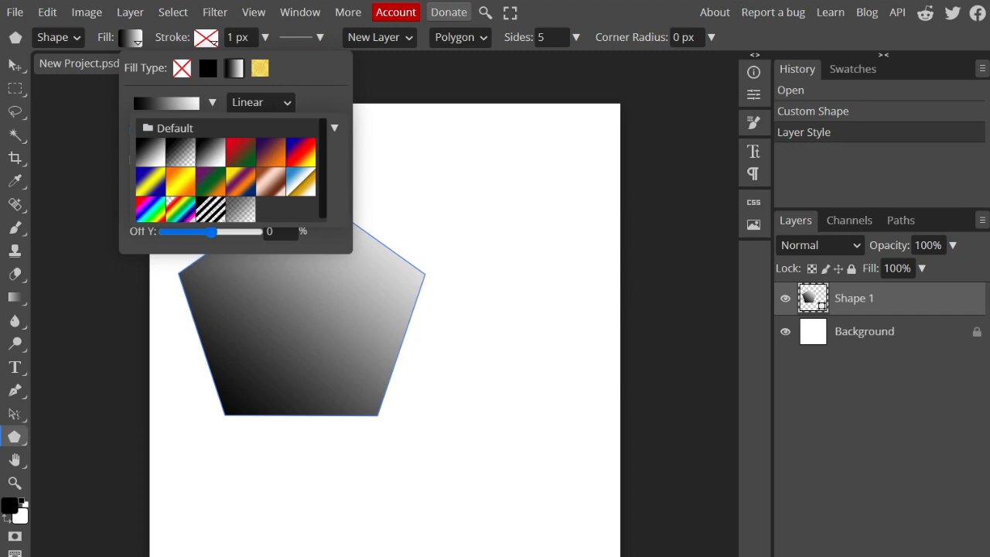
left_click(241, 153)
left_click(271, 153)
left_click(301, 152)
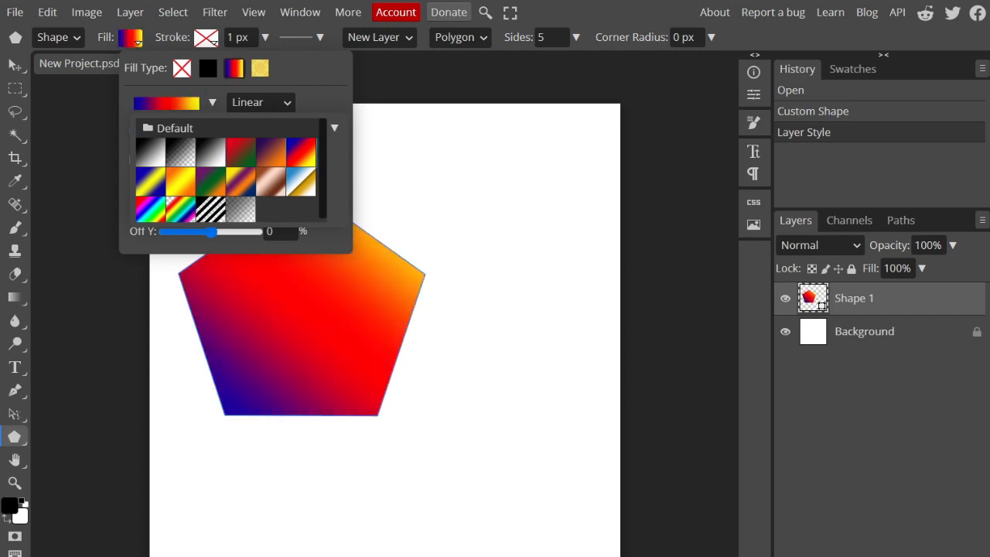
left_click(301, 182)
left_click(271, 181)
left_click(241, 181)
left_click(210, 181)
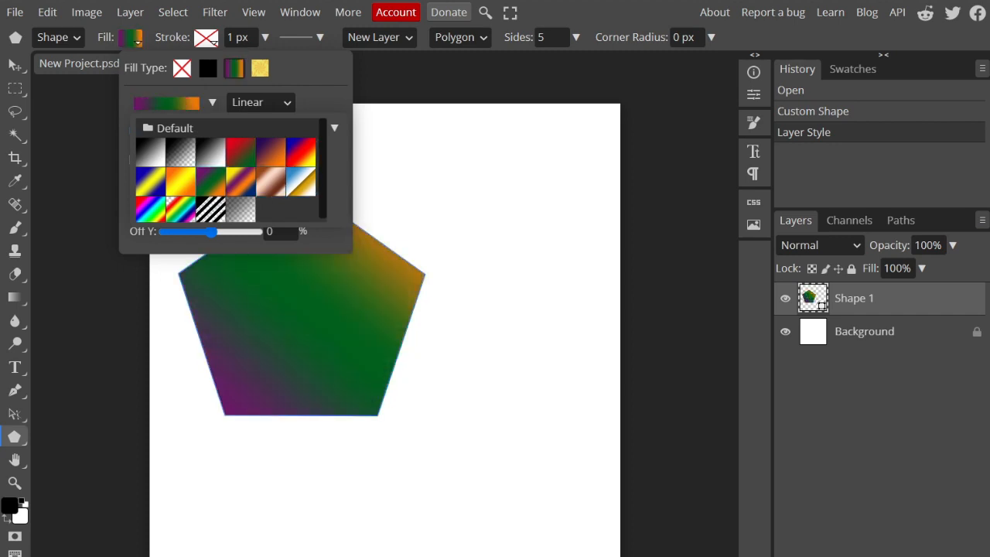
left_click(180, 182)
left_click(150, 182)
left_click(181, 181)
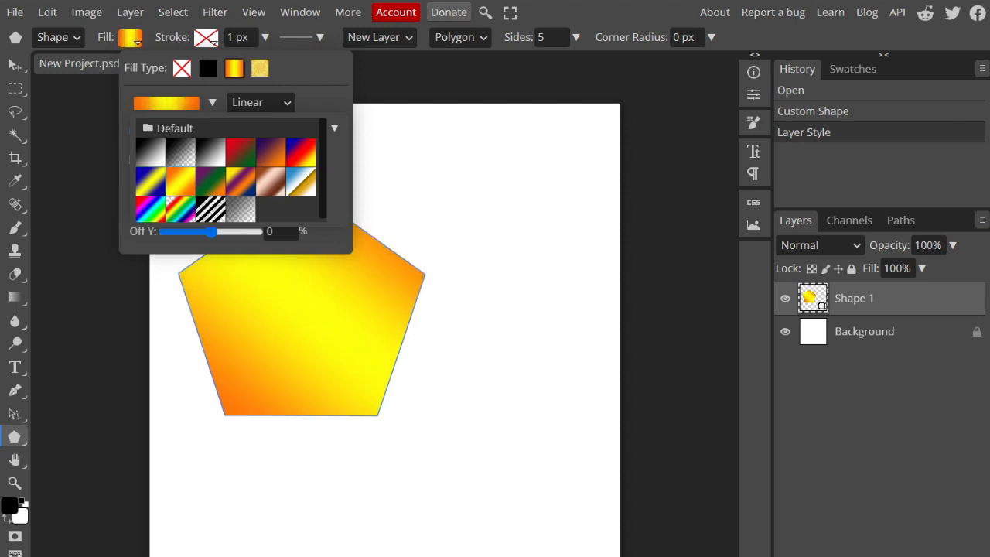
left_click(150, 182)
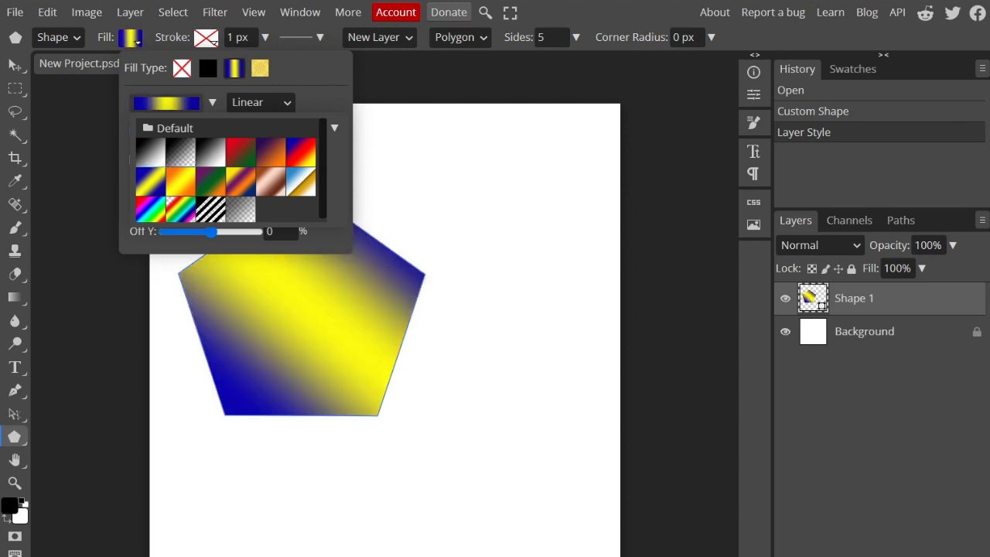
Step: Open the blue-yellow-blue gradient for editing beside the pentagon and move its first blue color stop to 7%
left_click(166, 102)
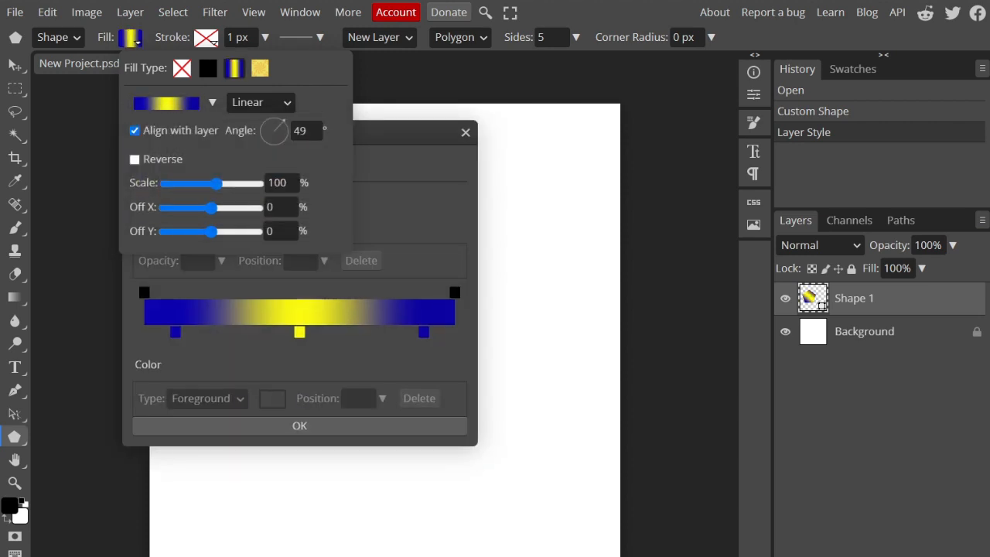
left_click(212, 103)
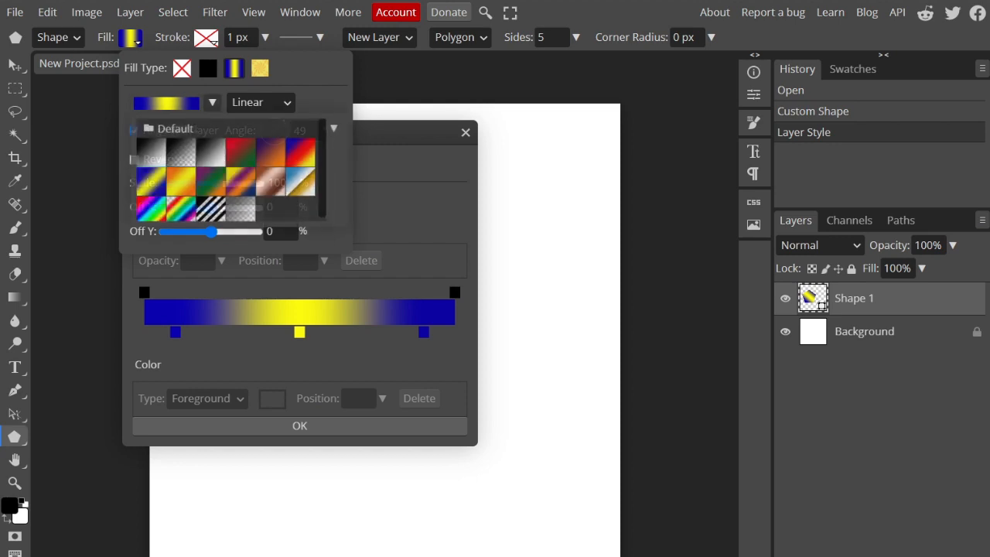
left_click(150, 152)
left_click(212, 102)
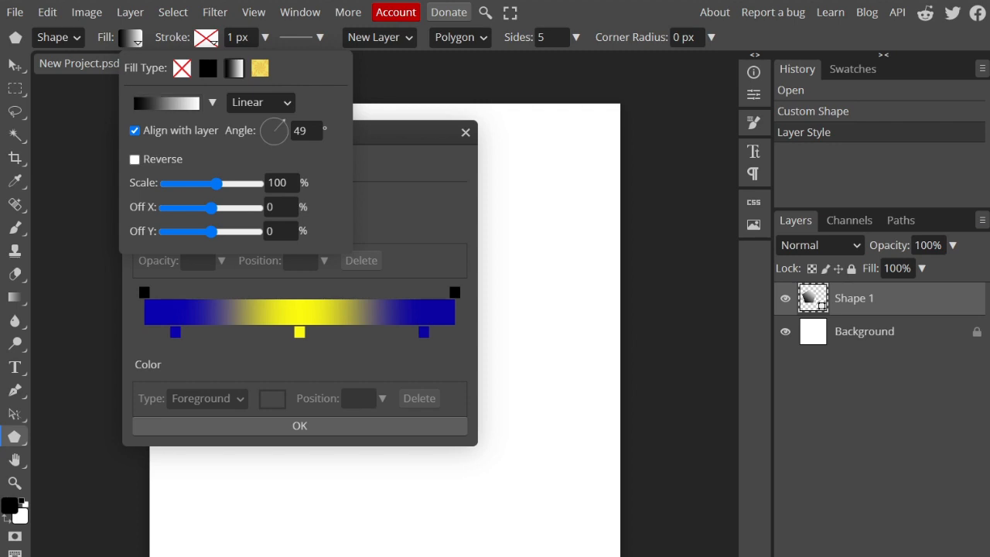
left_click(386, 162)
left_click_drag(232, 131, 543, 138)
left_click(487, 340)
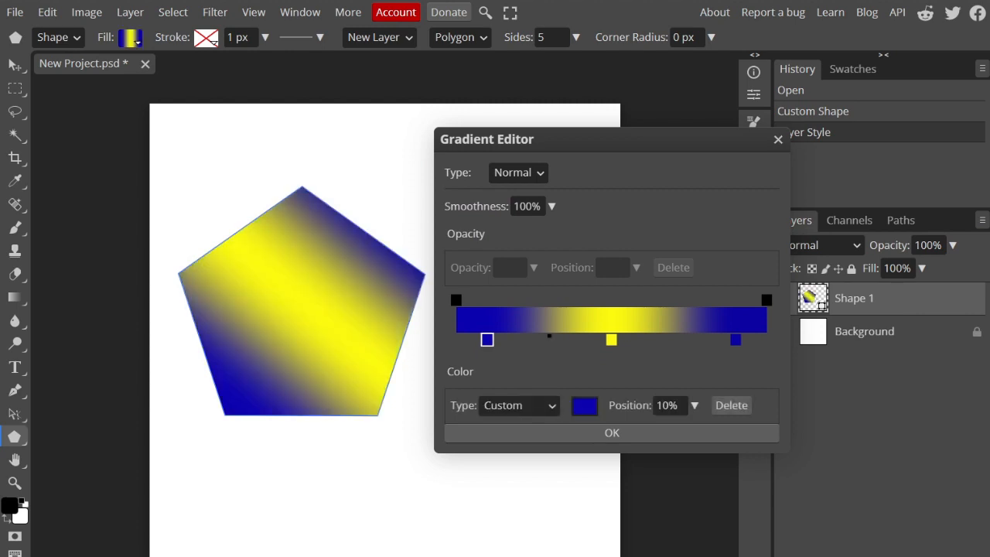
mouse_move(486, 339)
left_mouse_down()
mouse_move(456, 340)
mouse_move(478, 340)
left_mouse_up()
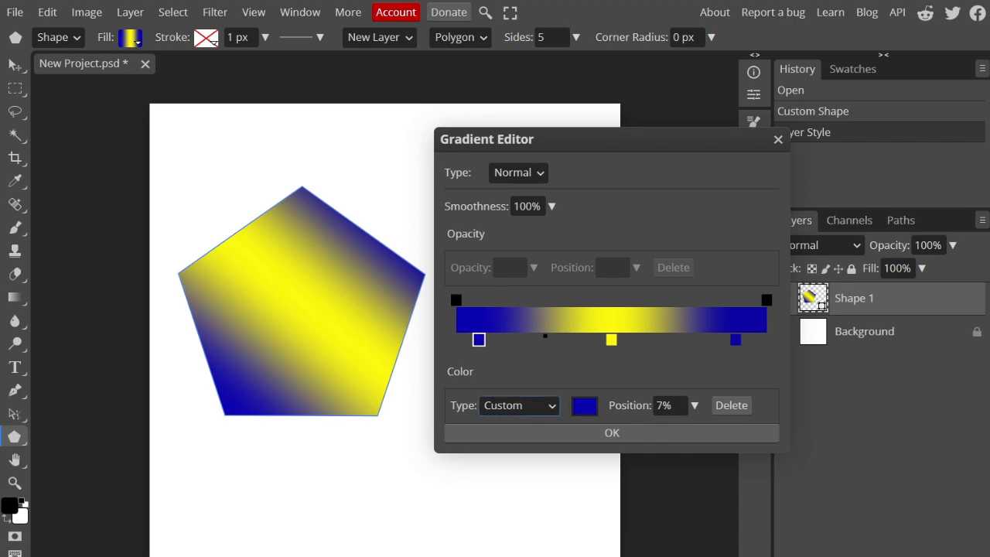
Step: Try the Foreground and Background color types on the first gradient stop and return it to Custom
left_click(519, 405)
left_click(513, 424)
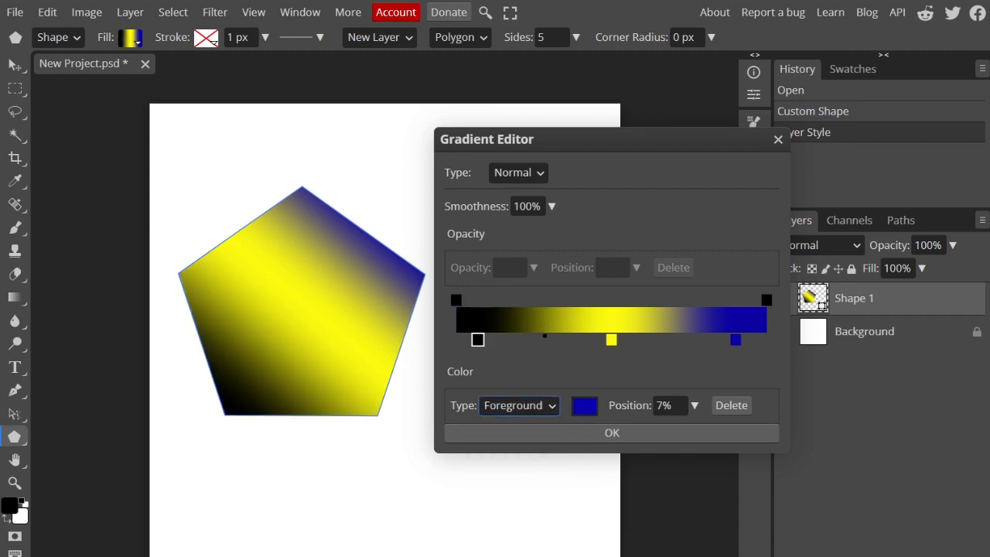
left_click(518, 406)
left_click(513, 439)
left_click(518, 406)
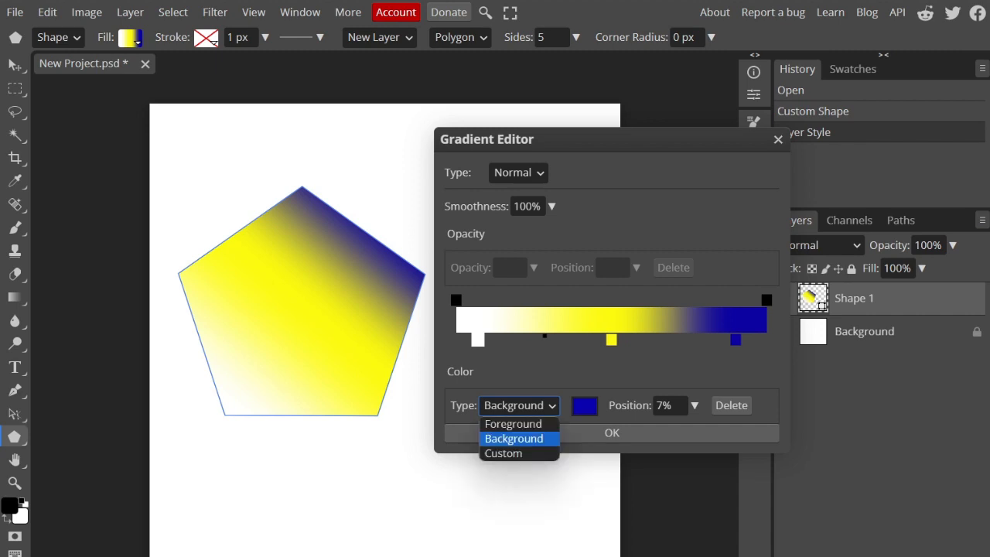
left_click(503, 453)
Step: Change the color of the gradient's first stop to bright orange
left_click(584, 406)
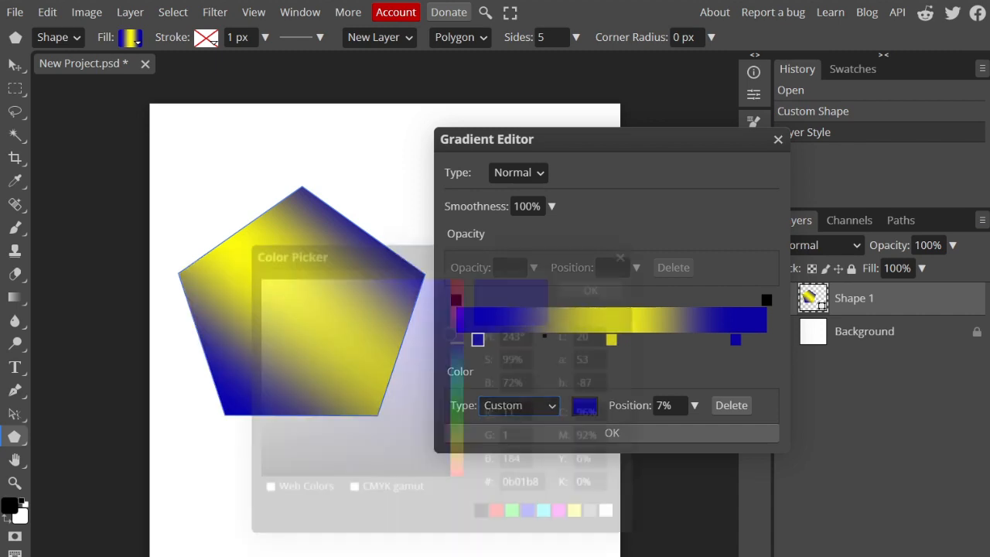
mouse_move(457, 339)
left_mouse_down()
mouse_move(457, 468)
mouse_move(437, 318)
mouse_move(451, 276)
left_mouse_up()
left_click(595, 286)
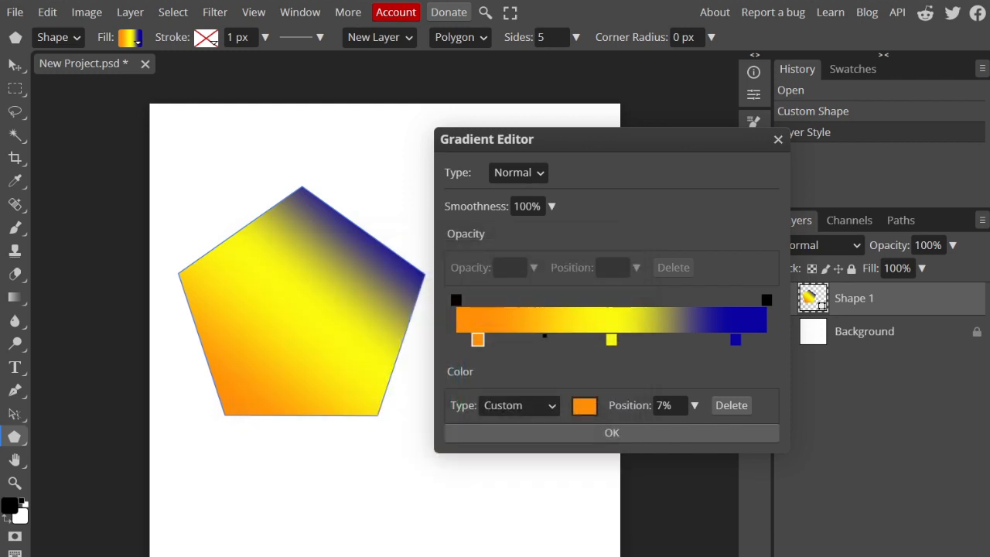
Step: Move the middle yellow gradient stop to 55% and keep its yellow color
left_click(610, 339)
mouse_move(610, 338)
left_mouse_down()
mouse_move(683, 339)
mouse_move(626, 339)
left_mouse_up()
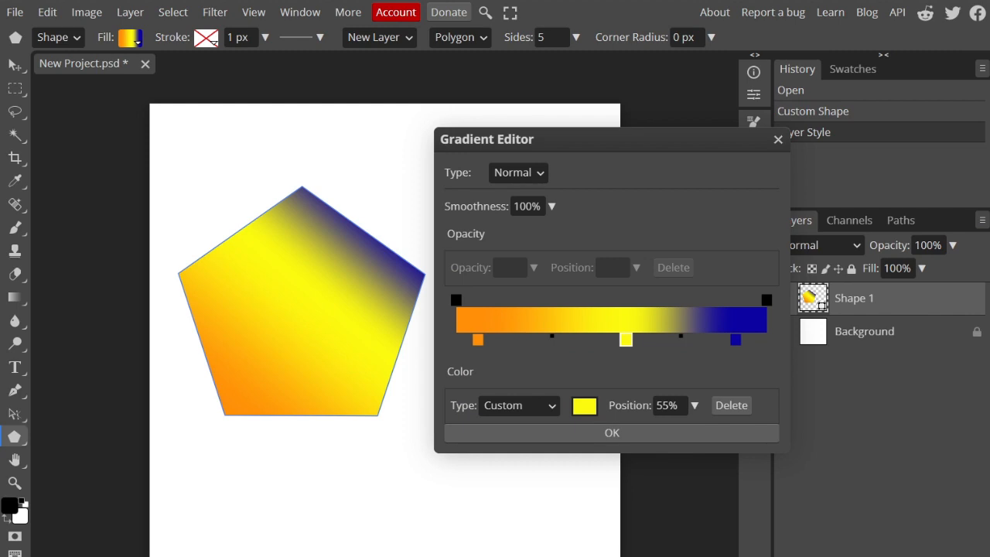
left_click(585, 406)
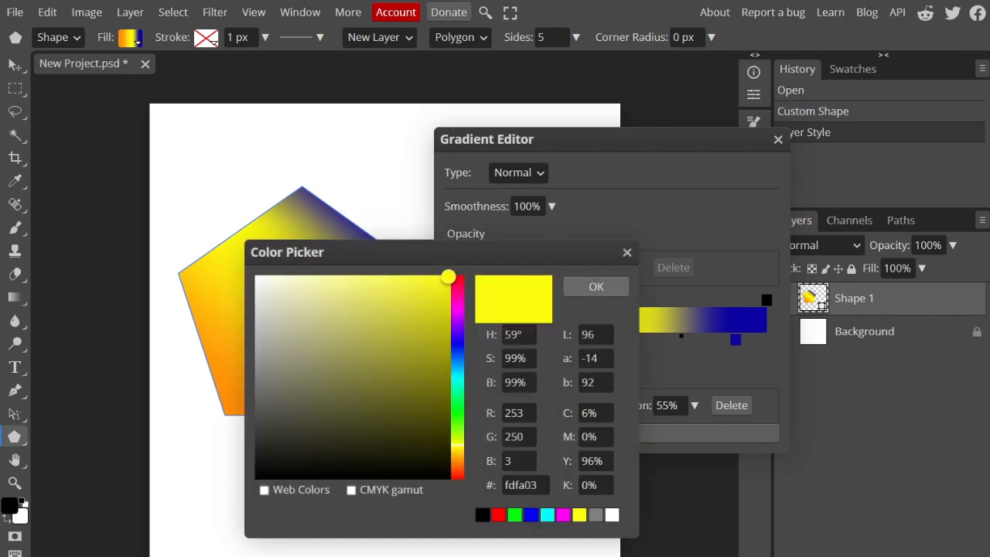
left_click(596, 286)
Step: Move the gradient's last blue stop to 100% and change its color to yellow fff800
left_click(735, 339)
left_click_drag(735, 338, 767, 339)
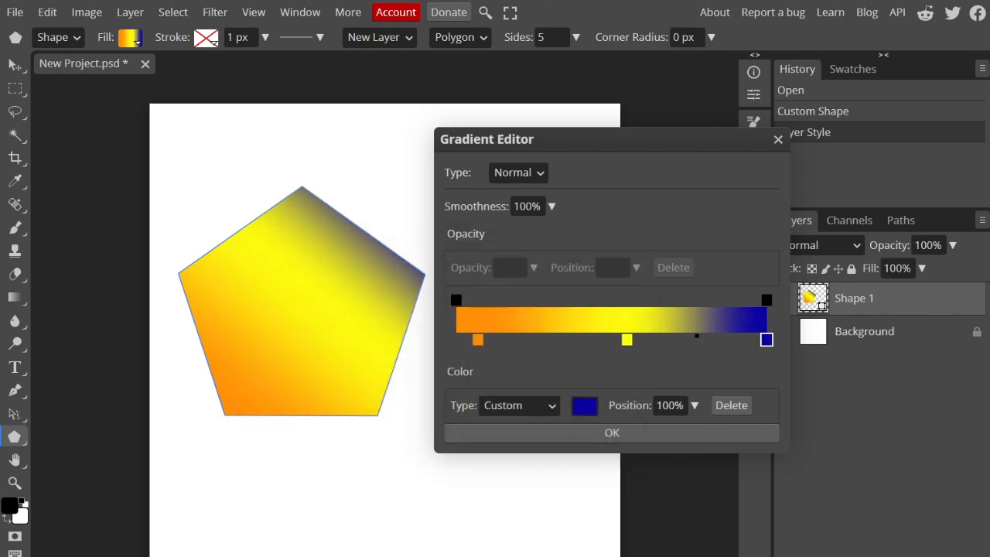
left_click(585, 405)
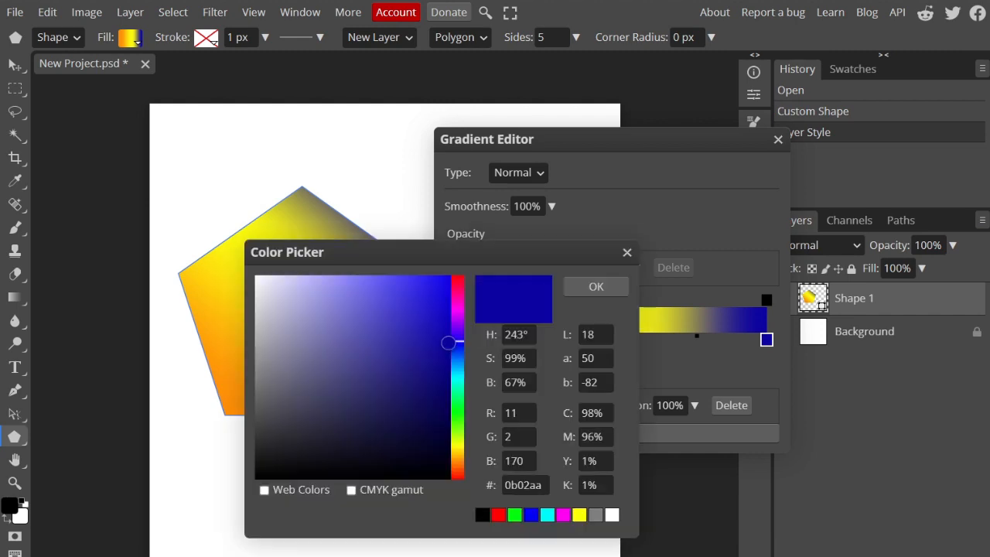
mouse_move(448, 342)
left_mouse_down()
mouse_move(451, 446)
mouse_move(405, 430)
mouse_move(408, 422)
left_mouse_up()
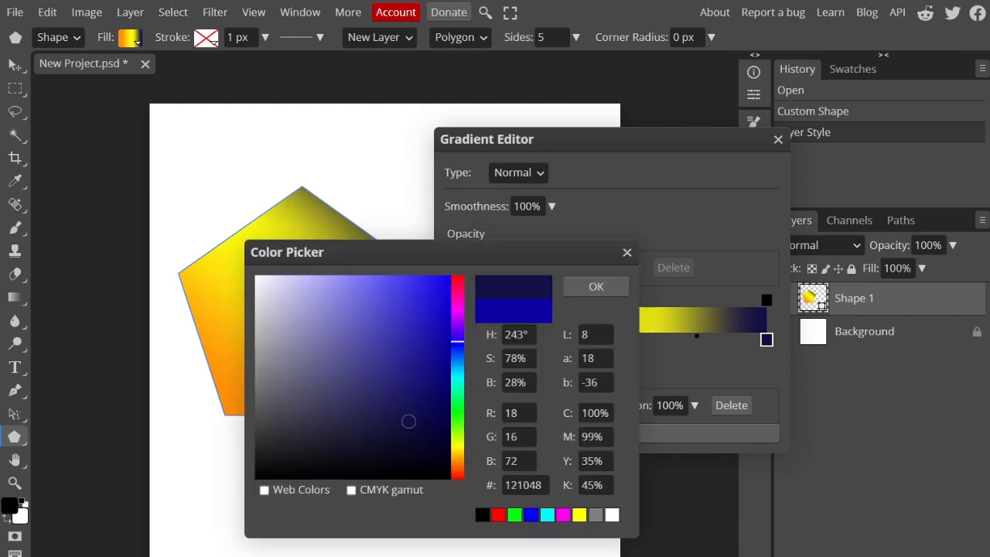
left_click_drag(458, 341, 457, 445)
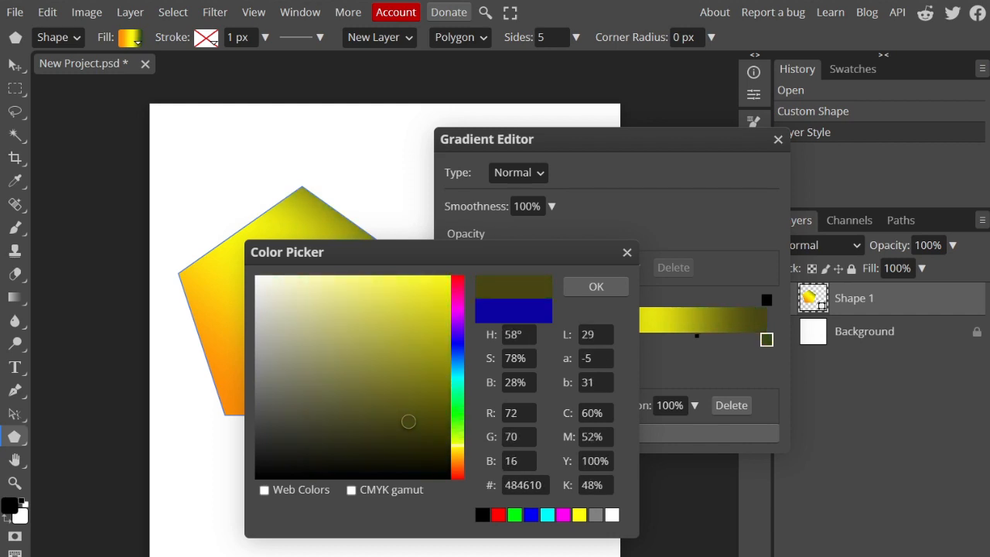
mouse_move(408, 421)
left_mouse_down()
mouse_move(449, 321)
mouse_move(450, 275)
left_mouse_up()
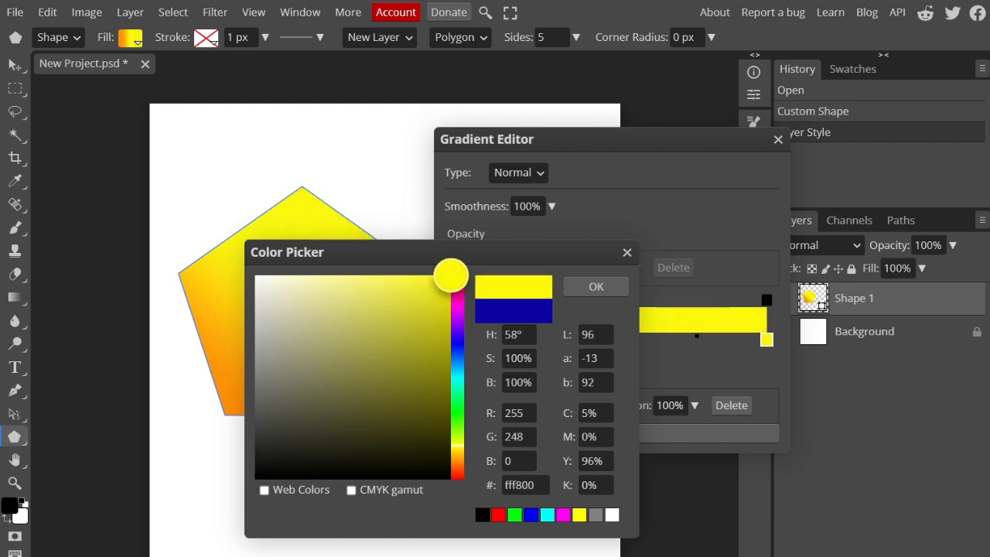
left_click(596, 287)
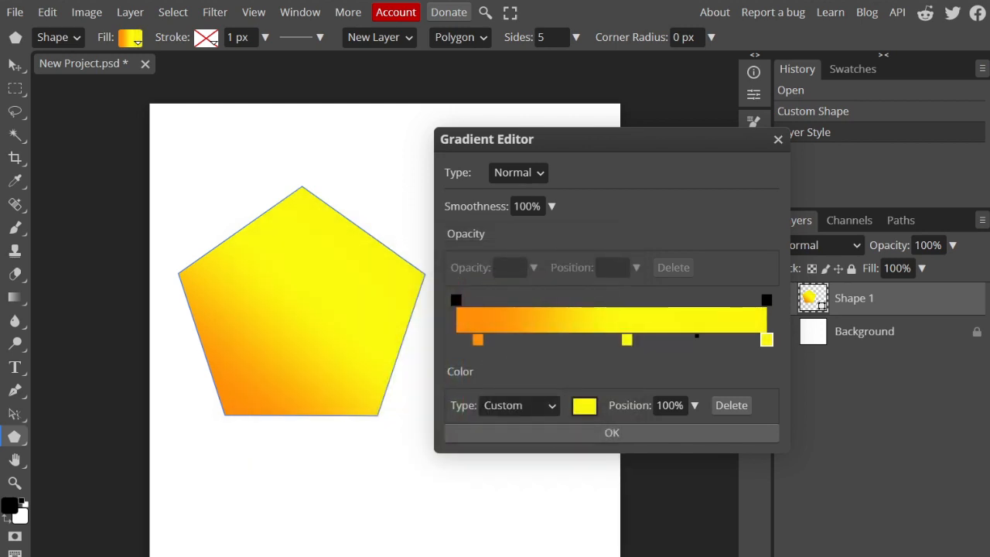
Step: Move the middle yellow stop close to the gradient's end, place another yellow stop at 91%, and apply the gradient
left_click_drag(620, 339, 739, 340)
left_click(704, 339)
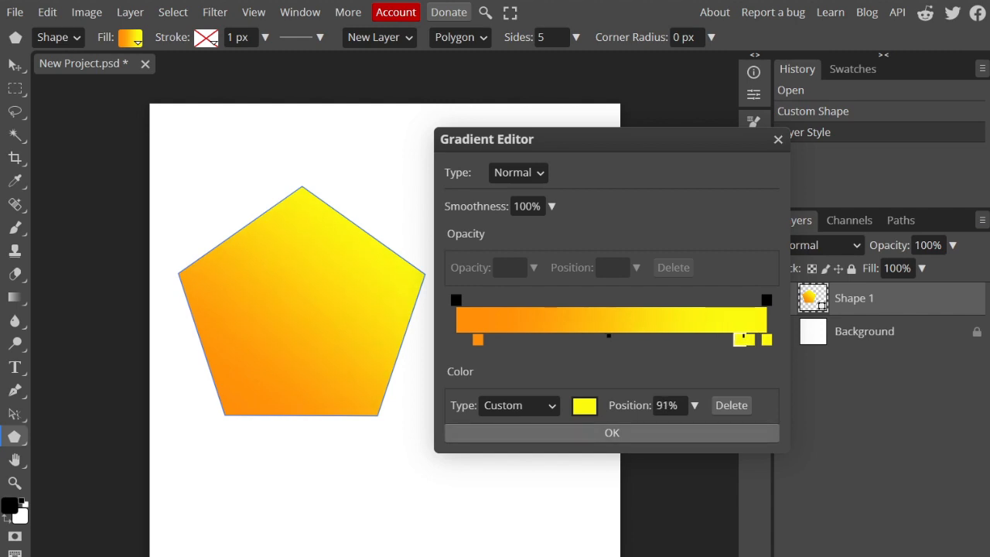
key("Return")
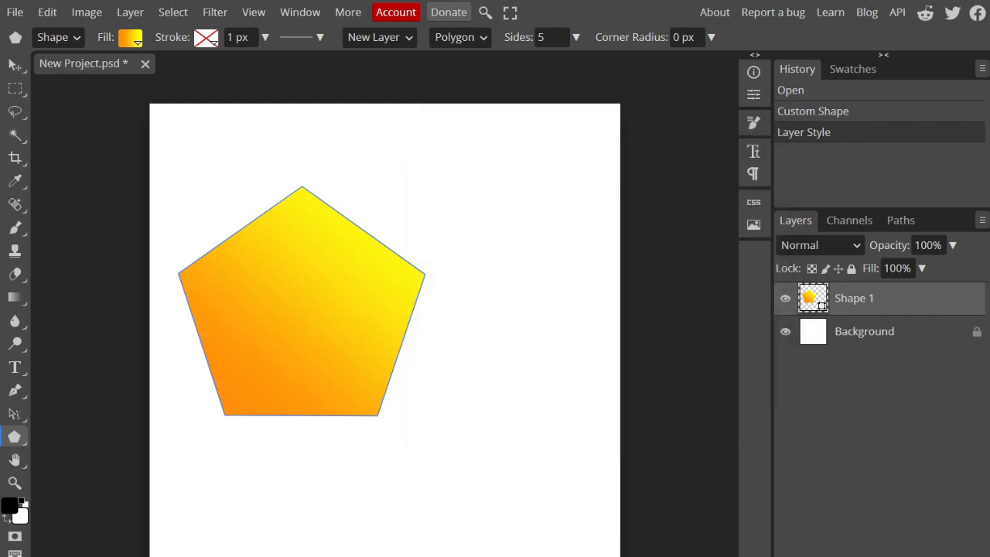
Step: Move the pentagon to the horizontal center of the canvas and deselect it
left_click(15, 65)
left_click_drag(302, 310, 385, 342)
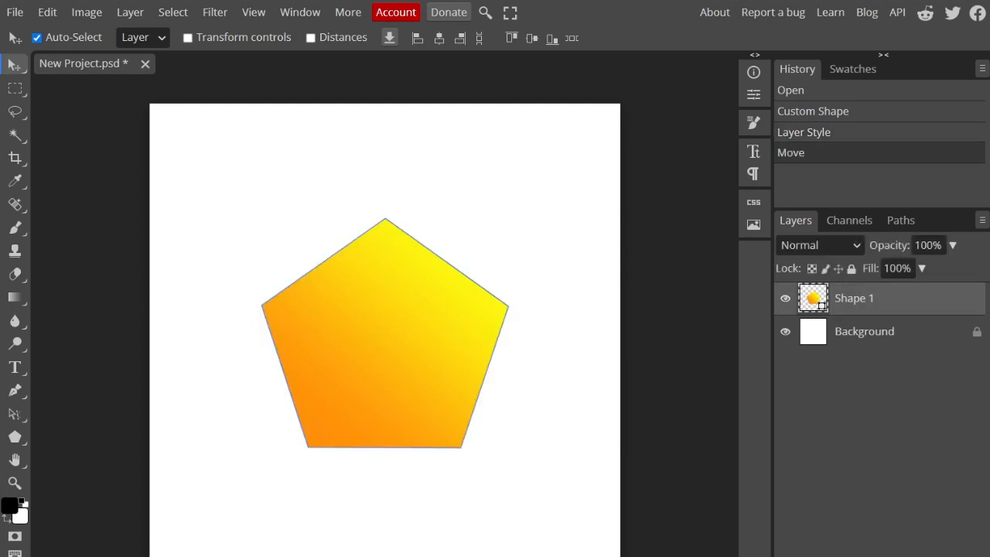
left_click(672, 340)
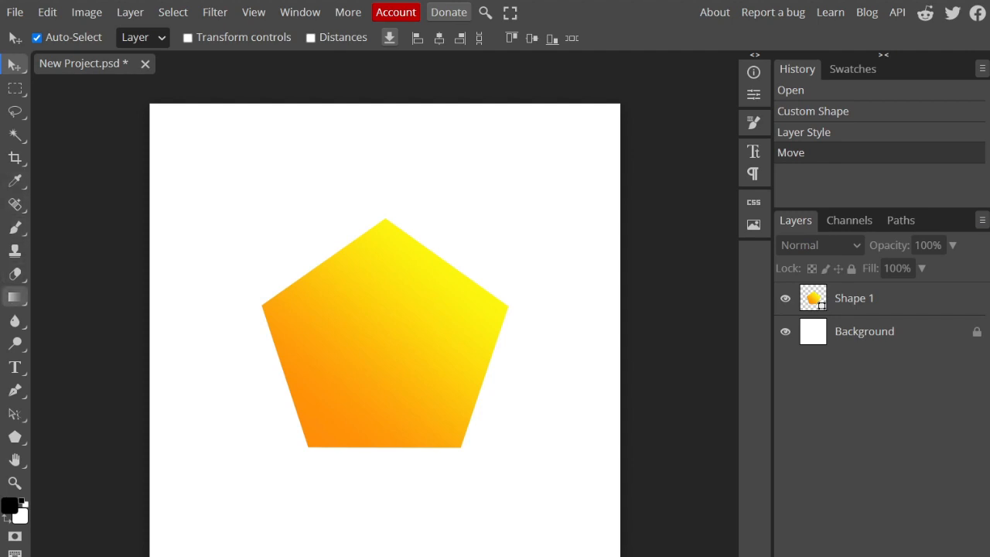
Step: Start a text layer on the pentagon using the Dela Gothic One font
left_click(15, 367)
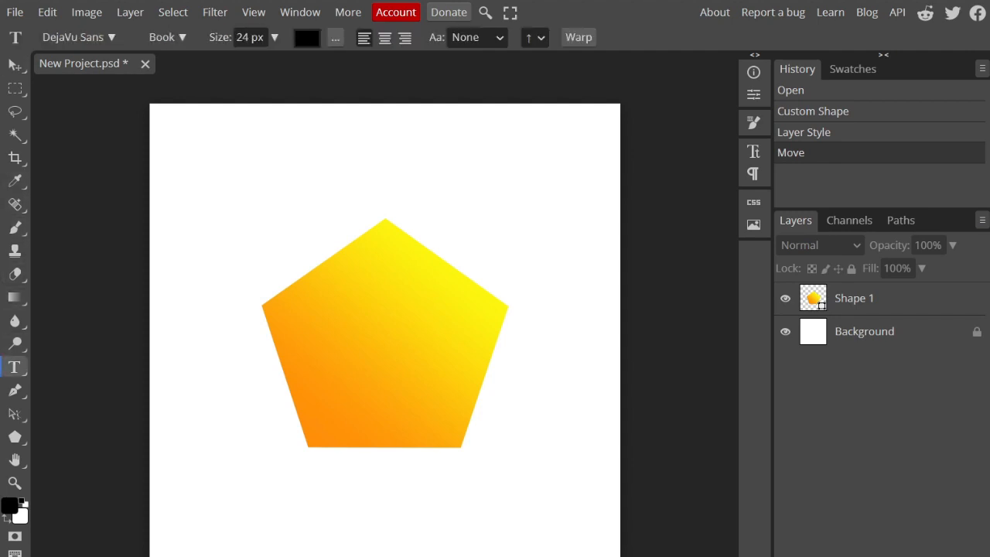
left_click(79, 37)
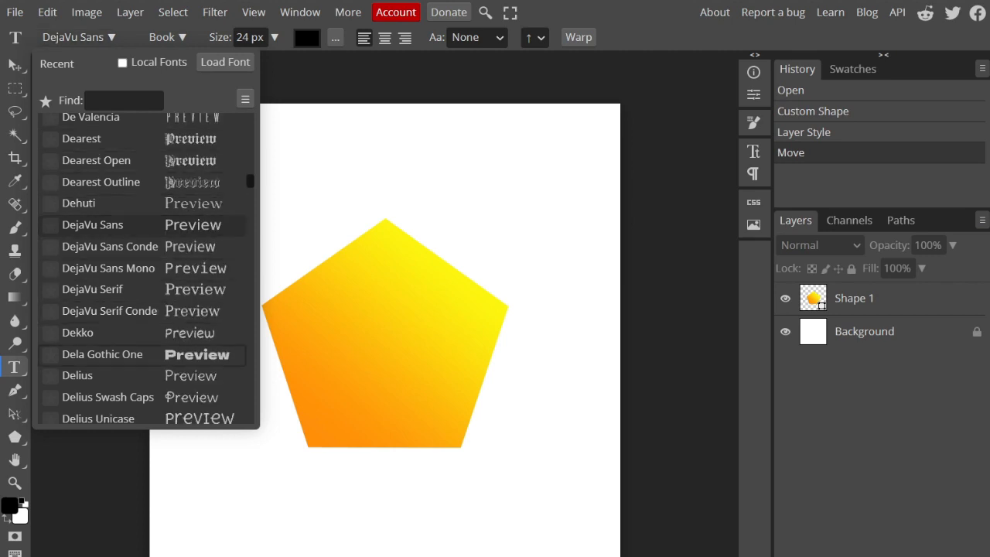
left_click(131, 355)
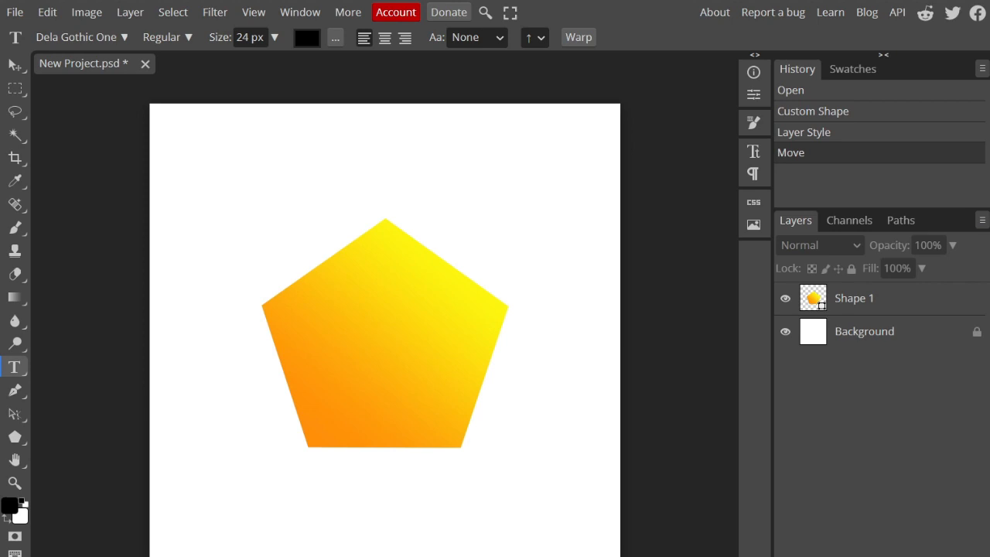
left_click(333, 324)
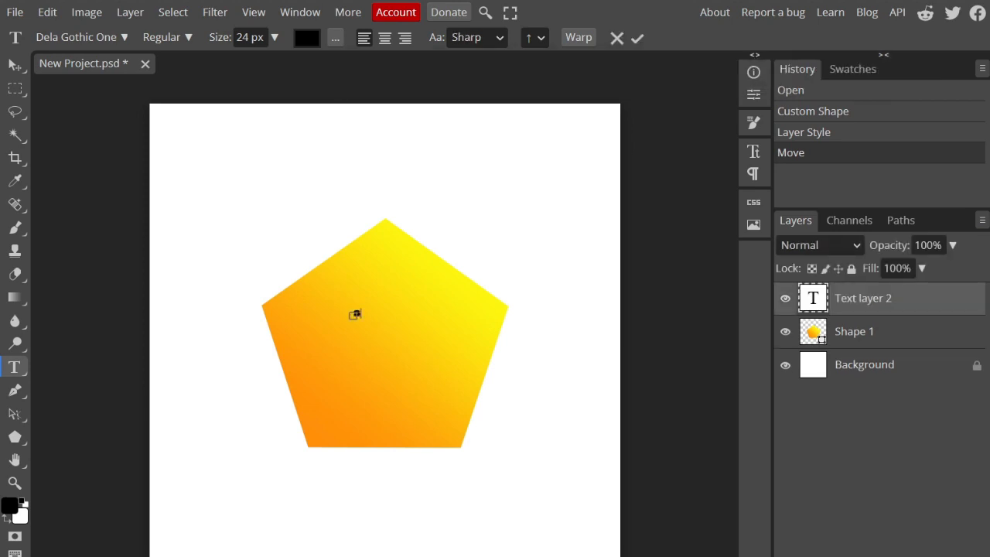
Step: Enter the letter s in the new text layer and set its size to 200 px
left_click(250, 37)
key("BackSpace")
type("00")
left_click(355, 315)
double_click(356, 315)
double_click(242, 37)
type("200")
key("Return")
left_click(357, 316)
double_click(356, 315)
double_click(244, 38)
type("200")
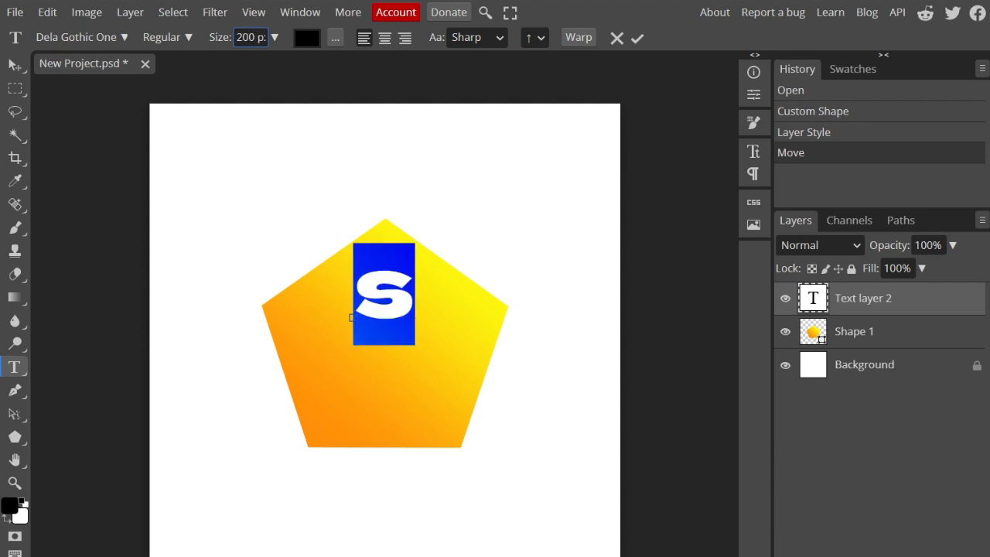
key("Return")
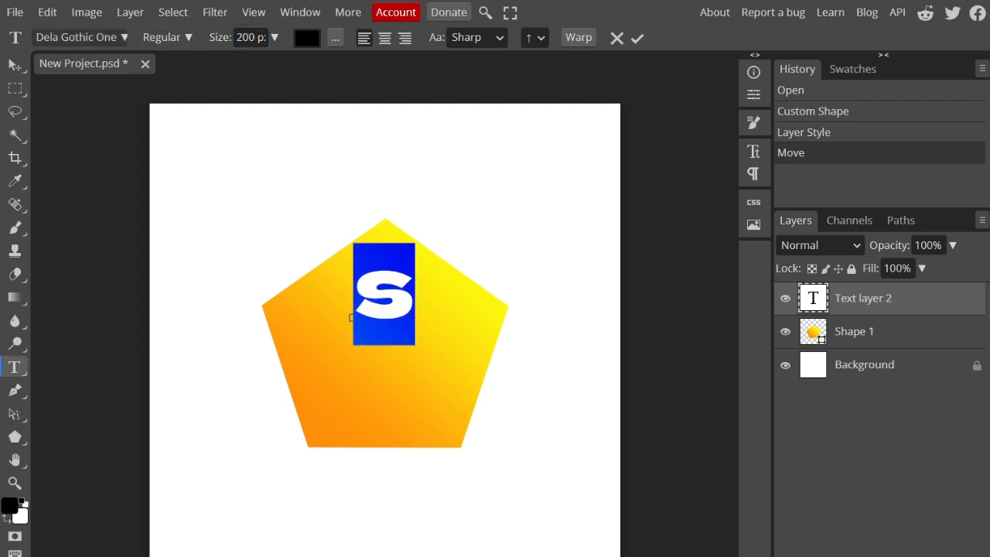
Step: Try the Diplomata and Diplomata SC fonts on the letter s and settle on Distant Galaxy
left_click(80, 37)
scroll(143, 387, "down", 3)
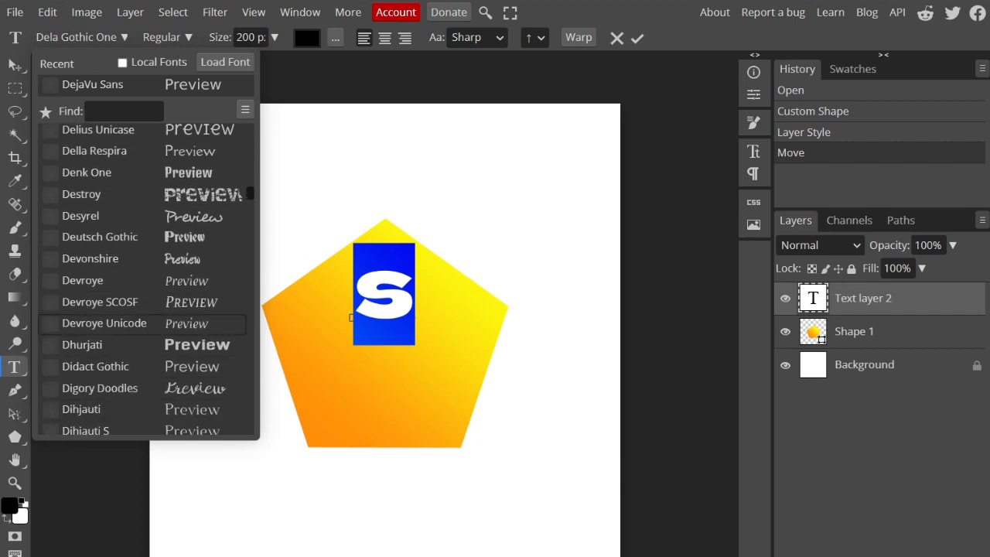
scroll(143, 302, "down", 3)
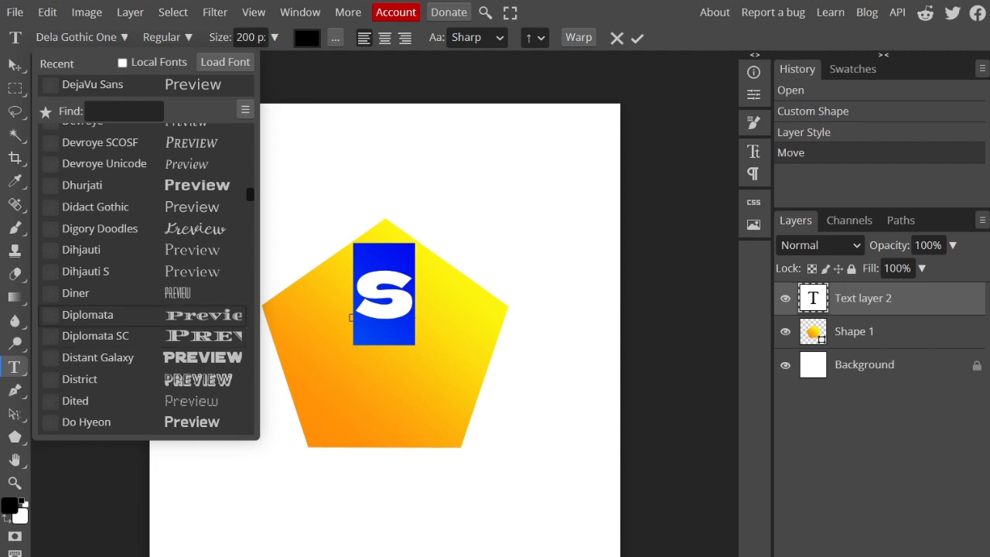
left_click(116, 314)
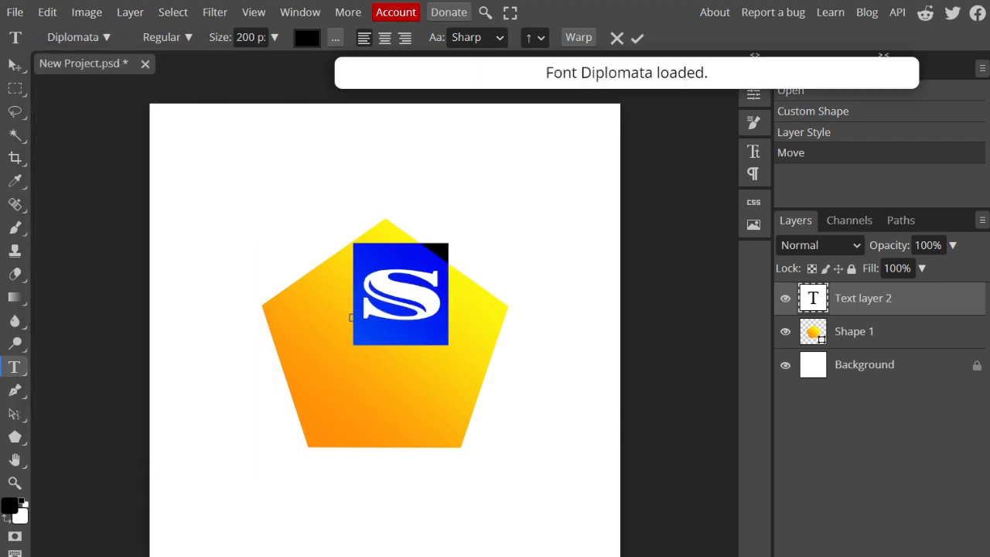
left_click(80, 37)
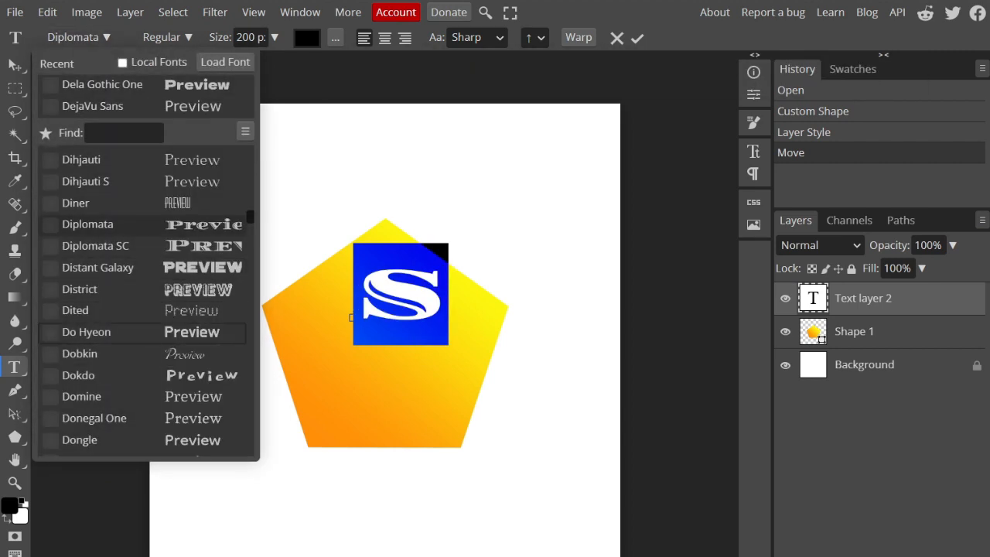
left_click(96, 245)
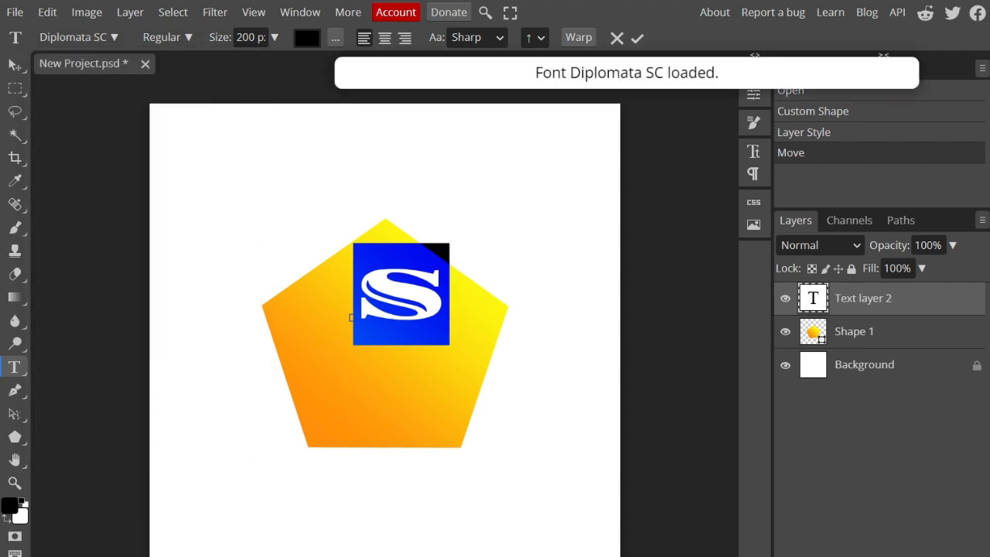
left_click(78, 37)
left_click(98, 245)
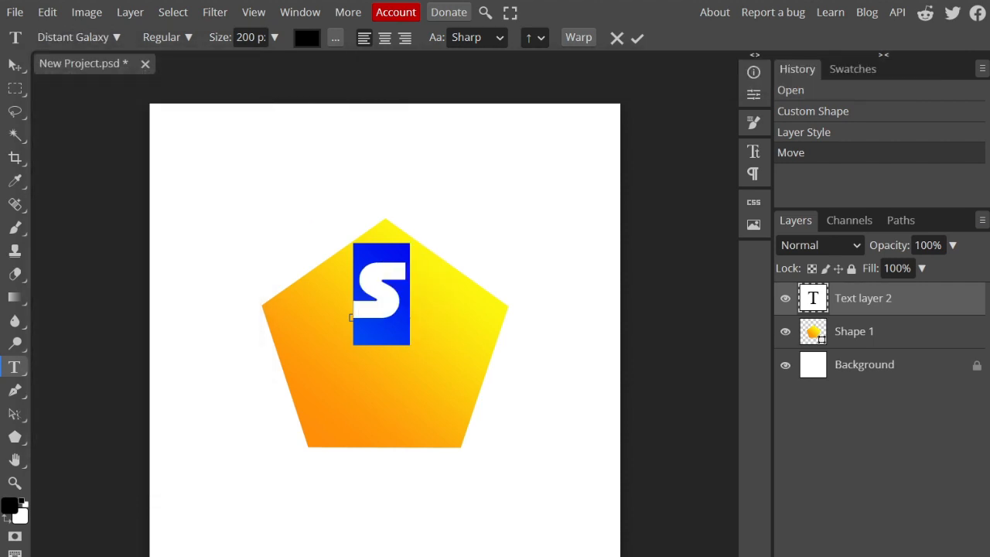
Step: Set the letter's size to 300 px and commit the text
key("shift+Left")
key("shift+Left")
key("shift+Left")
type("300")
left_click(637, 37)
Step: Edit the letter s again, increase its size to 370 px, and commit the text
left_click(427, 286)
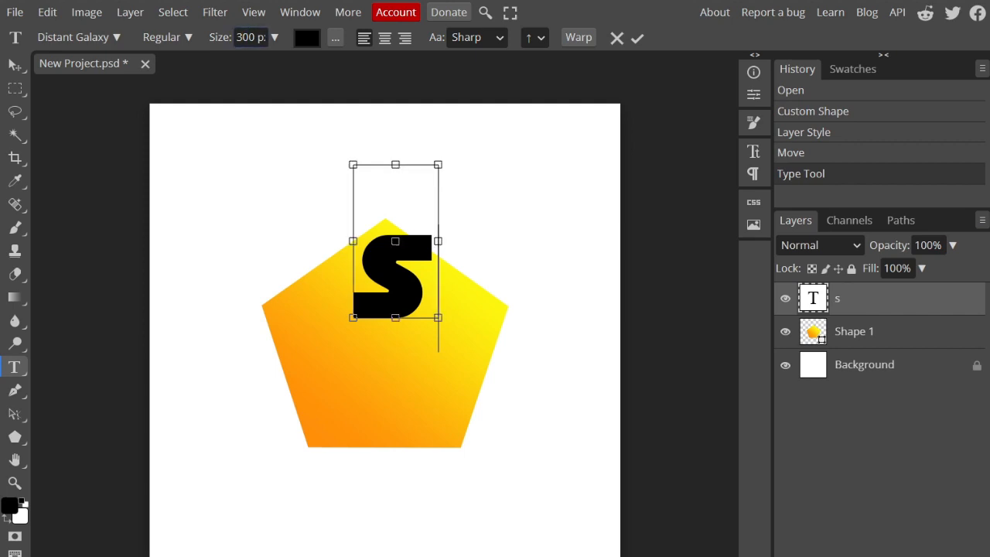
key("ctrl+a")
left_click_drag(256, 37, 243, 37)
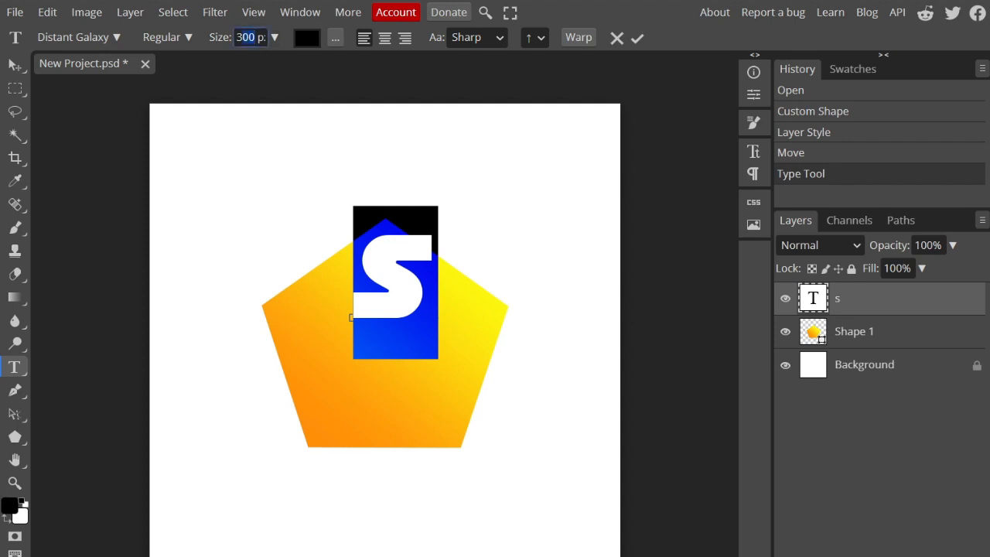
type("70")
key("Return")
left_click(637, 38)
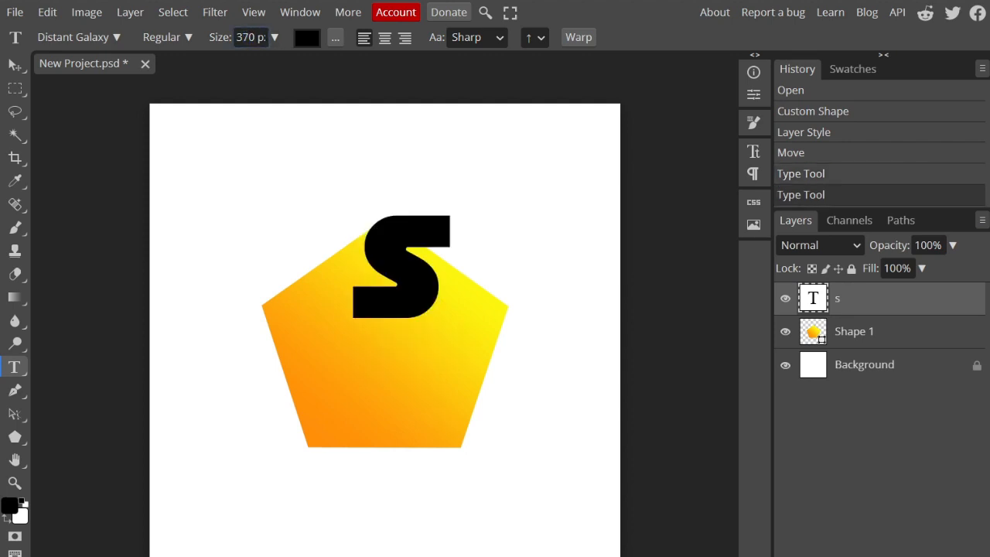
Step: Move the letter s to the pentagon's center and rotate it counterclockwise to about -40.2°
key("v")
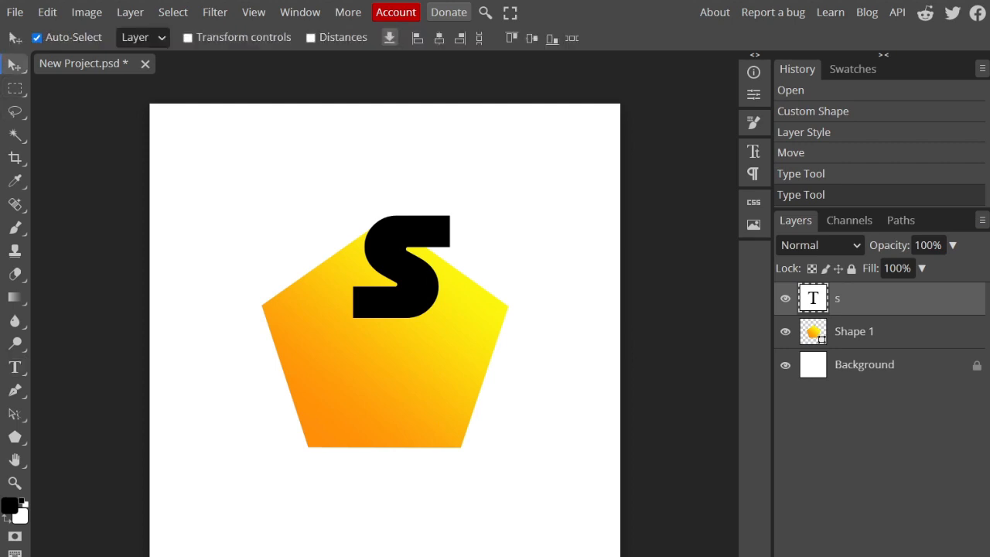
left_click_drag(402, 266, 384, 334)
left_click(47, 12)
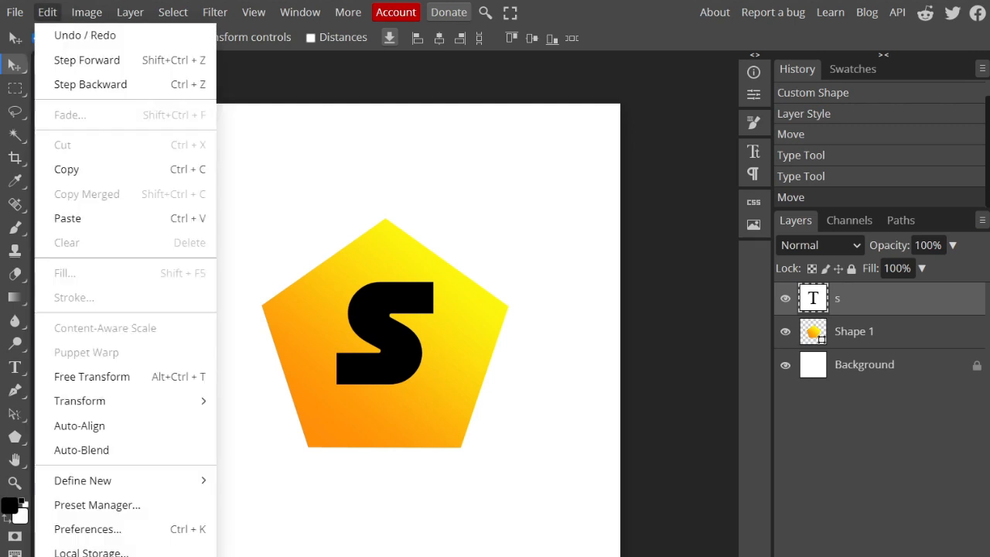
mouse_move(124, 401)
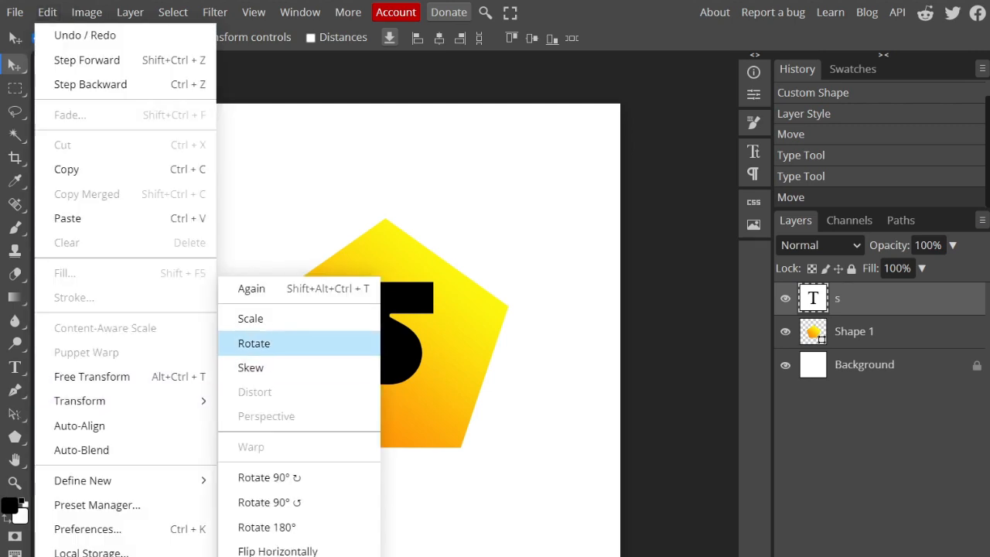
left_click(251, 343)
left_click_drag(433, 281, 386, 260)
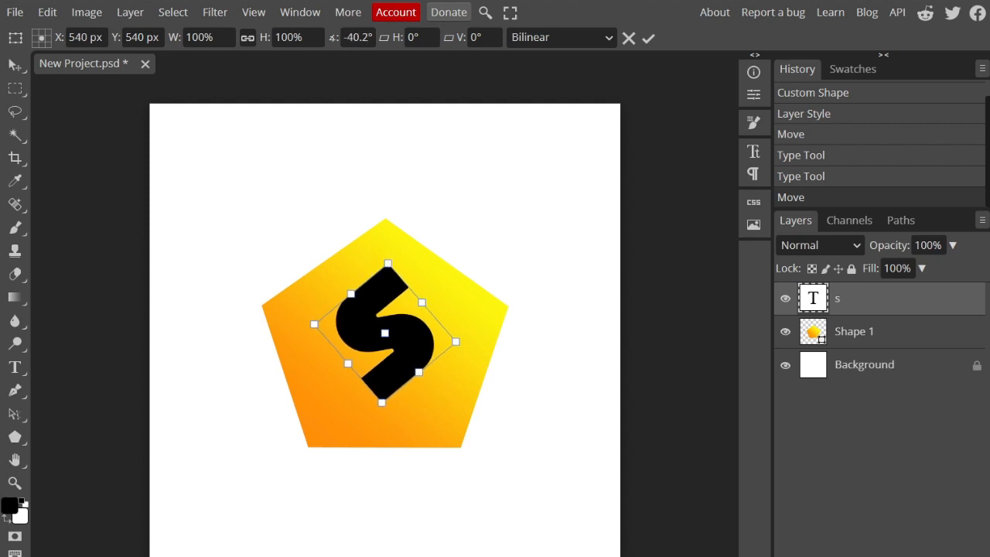
Step: Scale the rotated letter s proportionally to about 160% and position it over the pentagon's center
left_click(47, 12)
mouse_move(178, 401)
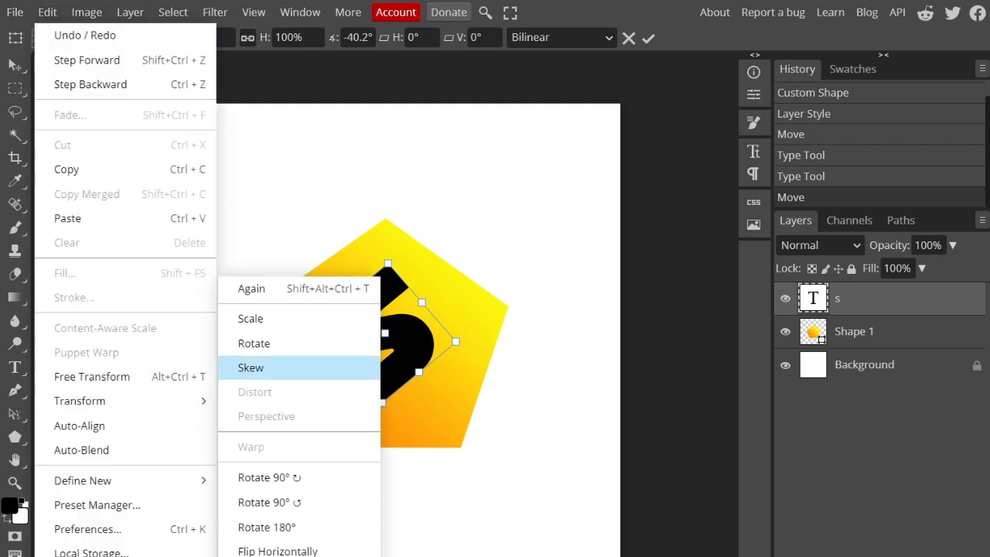
left_click(250, 316)
left_click_drag(434, 263, 484, 192)
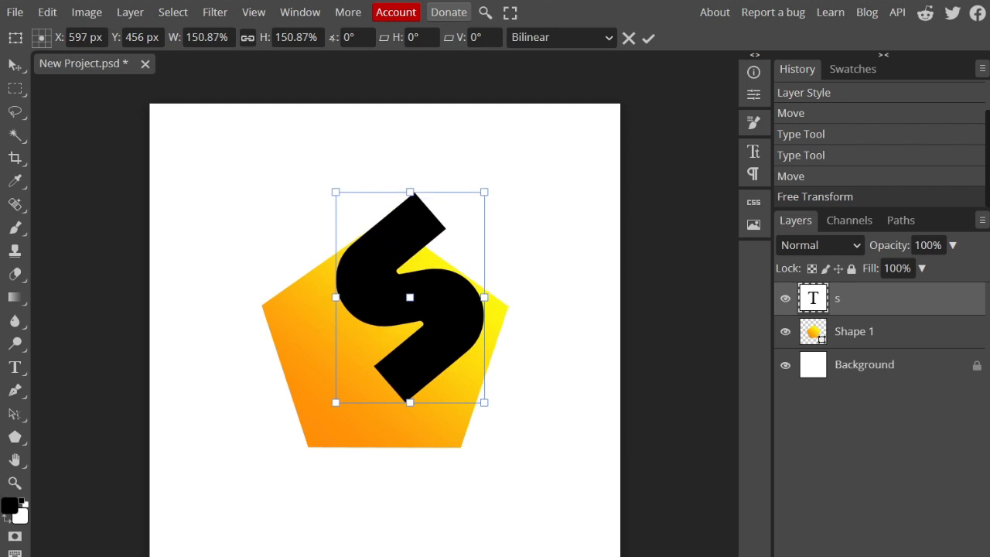
left_click_drag(410, 298, 386, 333)
left_click_drag(460, 228, 464, 222)
left_click_drag(388, 331, 385, 338)
left_click_drag(461, 229, 465, 223)
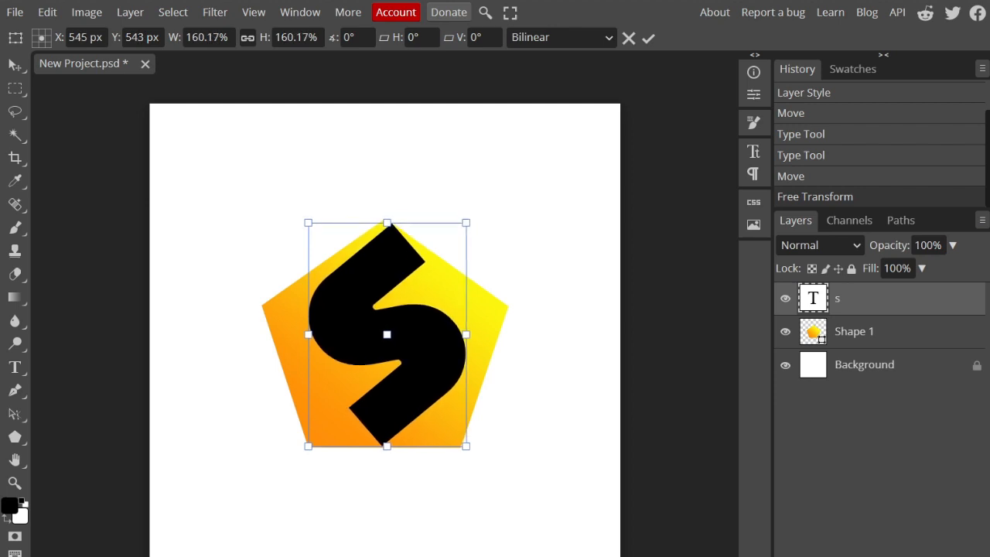
key("Return")
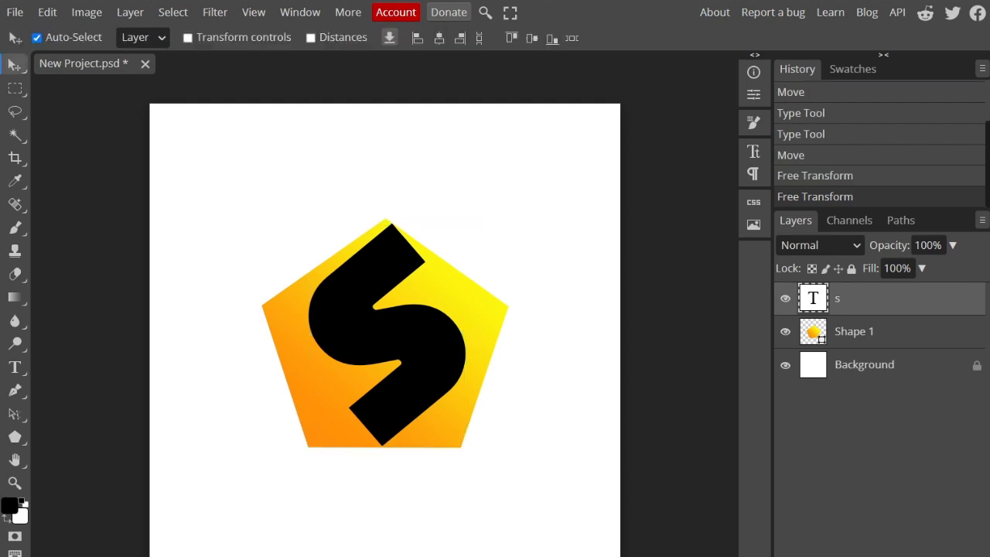
left_click_drag(387, 335, 384, 333)
key("ctrl+z")
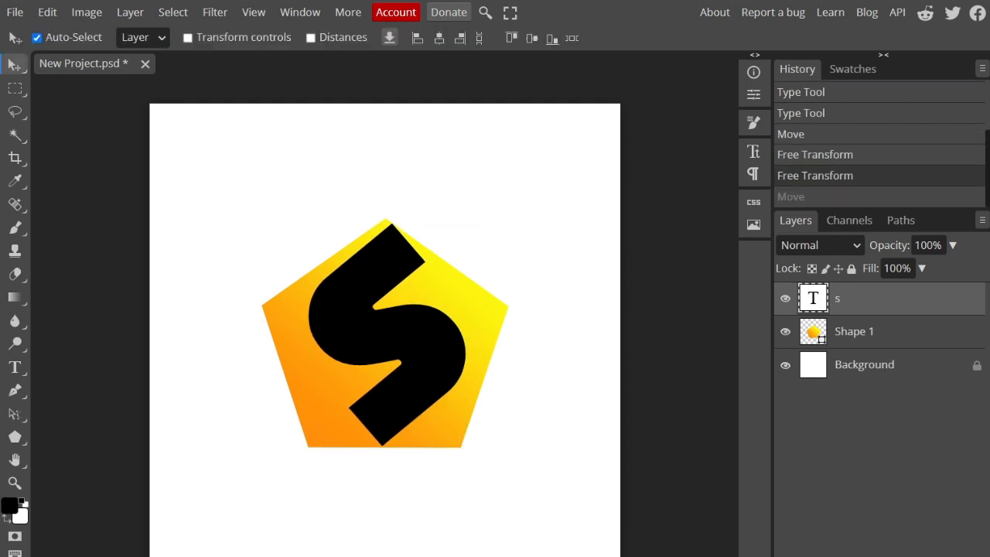
Step: Open the s layer's blending options to examine the available layer styles, and close them
double_click(380, 447)
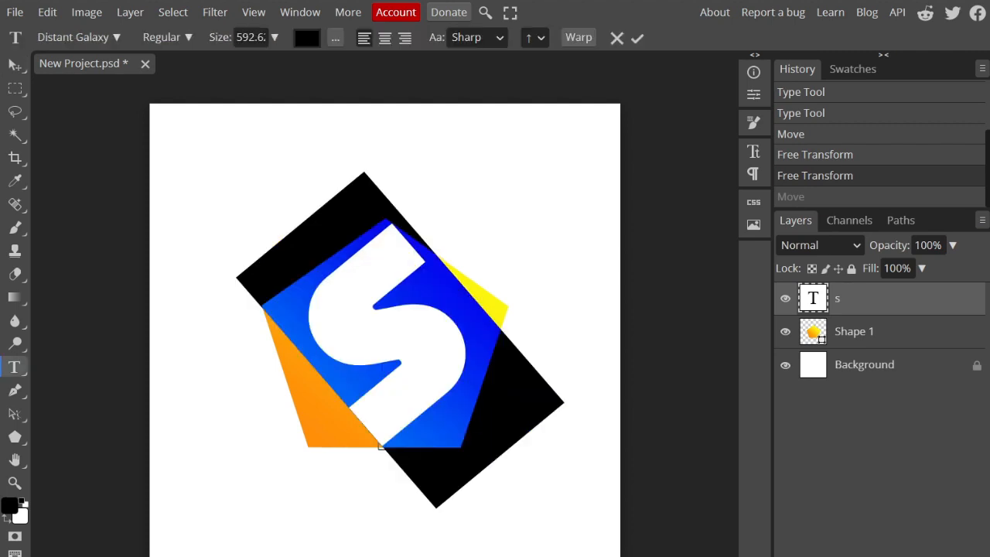
right_click(818, 299)
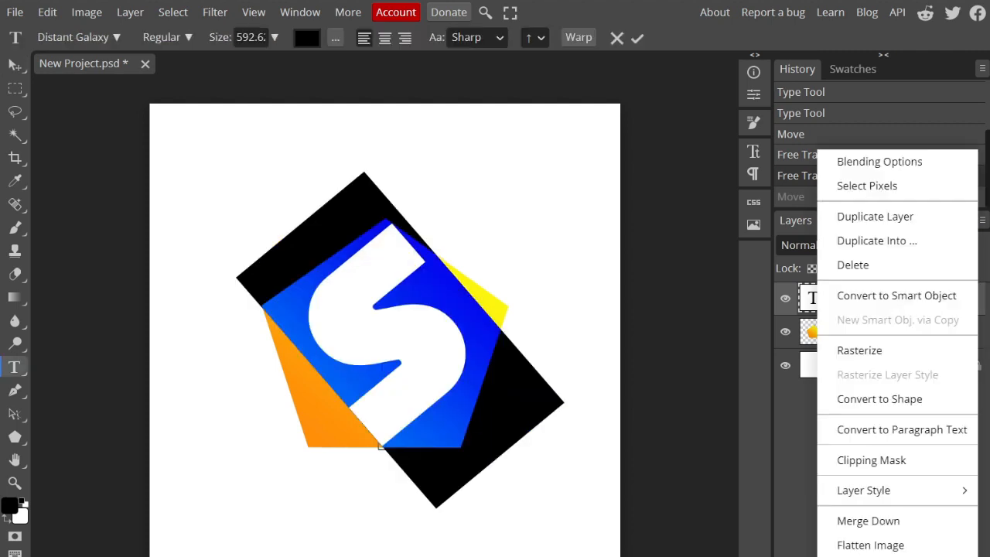
key("Escape")
right_click(819, 299)
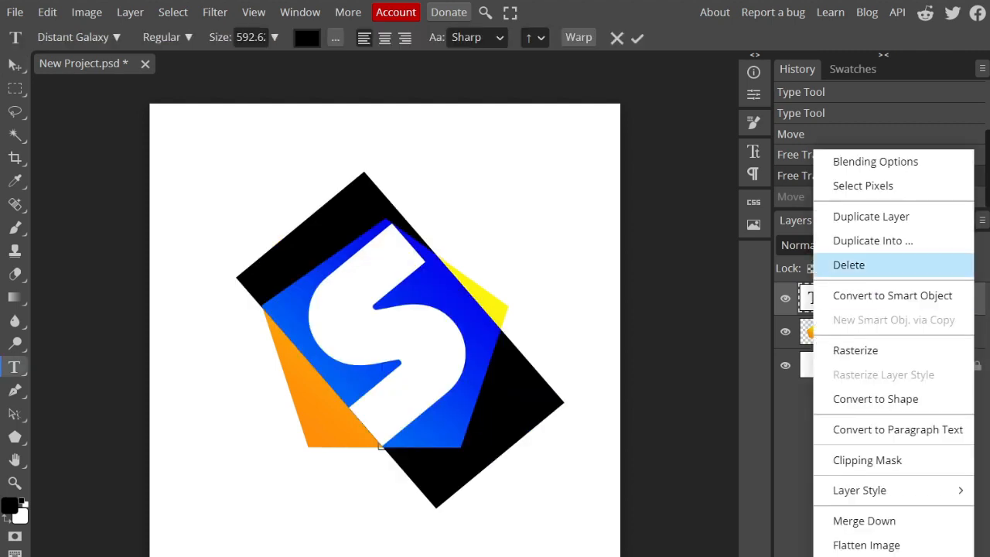
left_click(851, 159)
left_click_drag(232, 132, 466, 133)
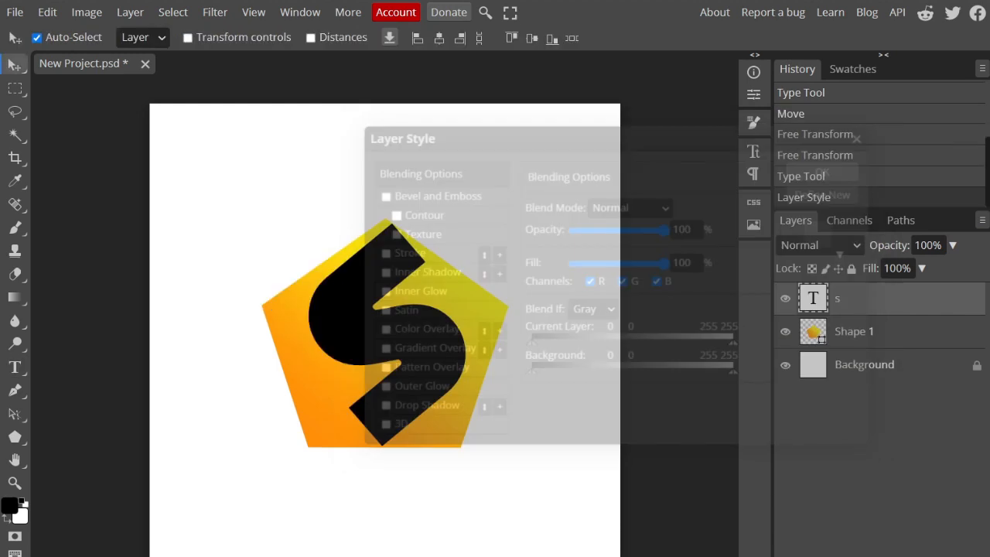
Step: Assign the Gray color label to the s layer
right_click(814, 298)
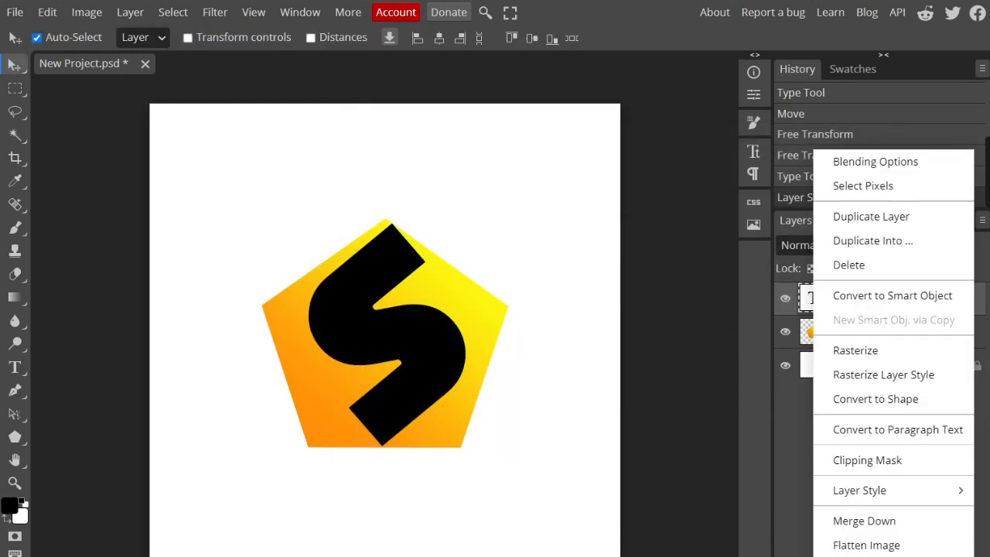
mouse_move(850, 555)
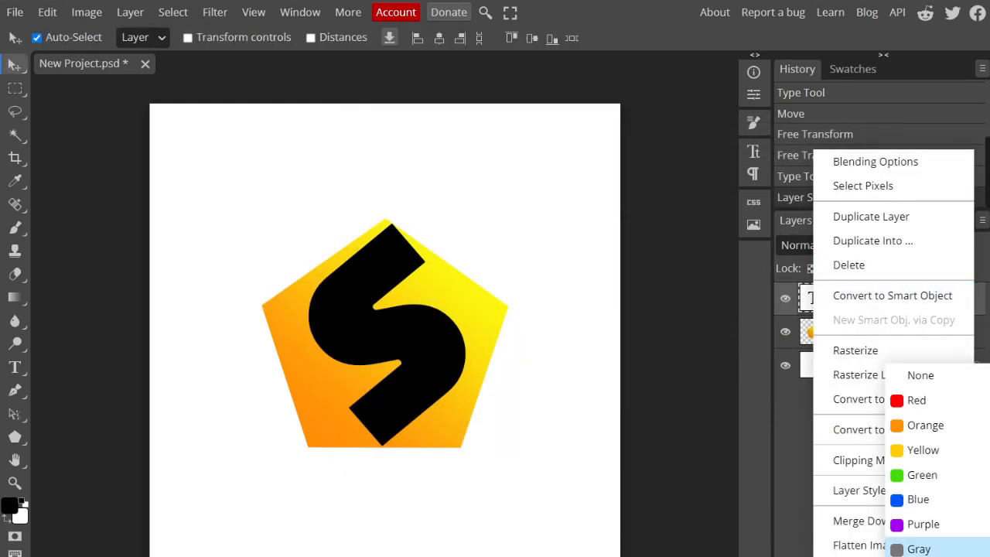
left_click(918, 548)
Step: Recolor the letter s on the pentagon to dark gray (#60605f) and apply the text edit
double_click(813, 299)
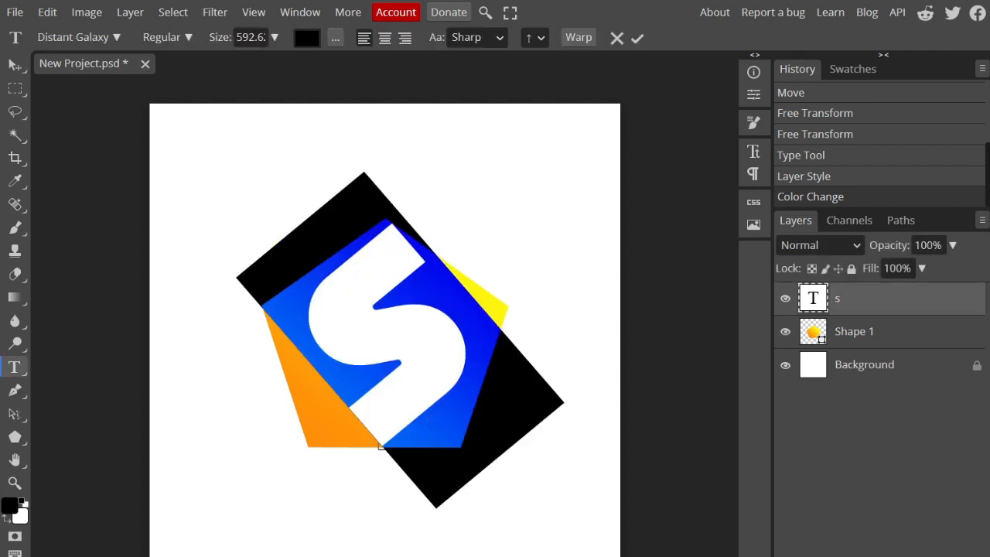
left_click(167, 37)
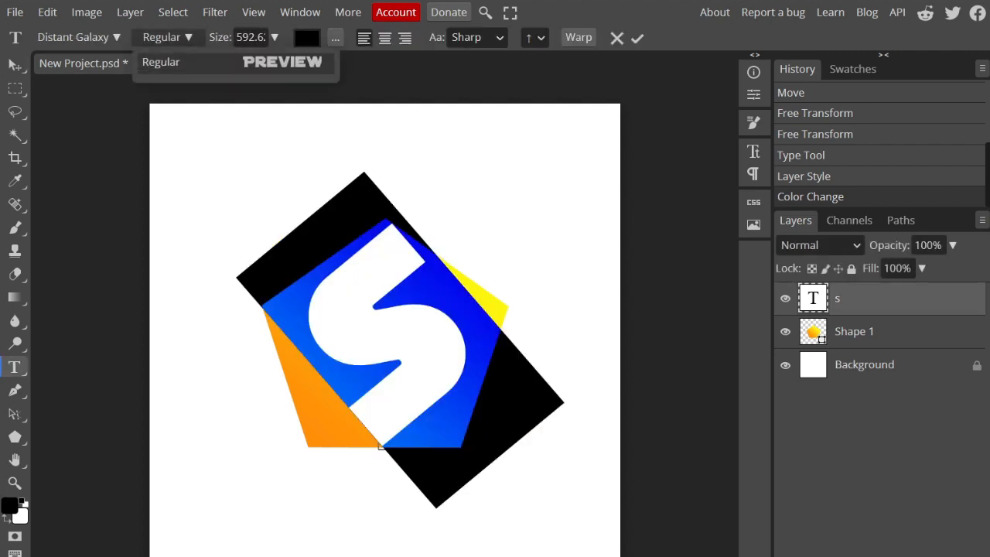
left_click(78, 37)
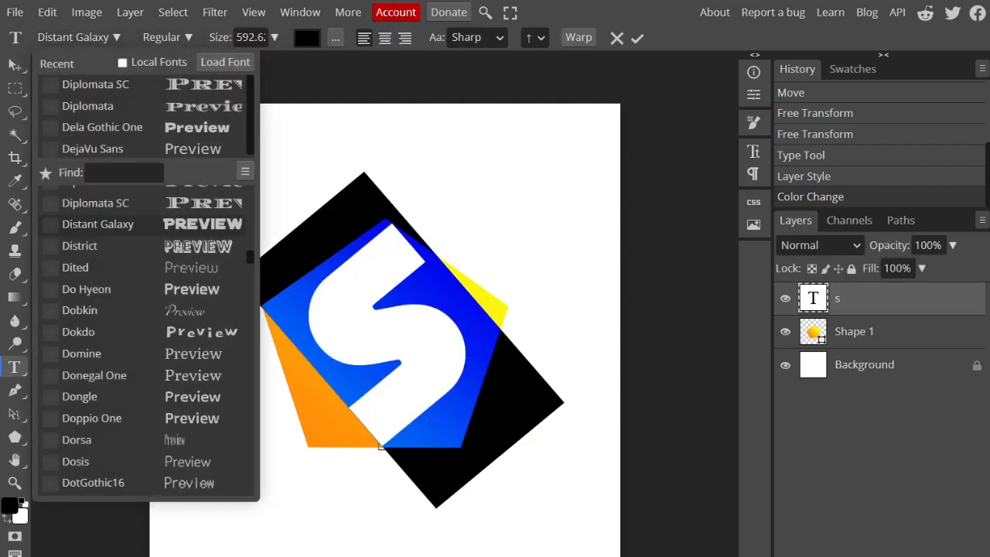
left_click(307, 38)
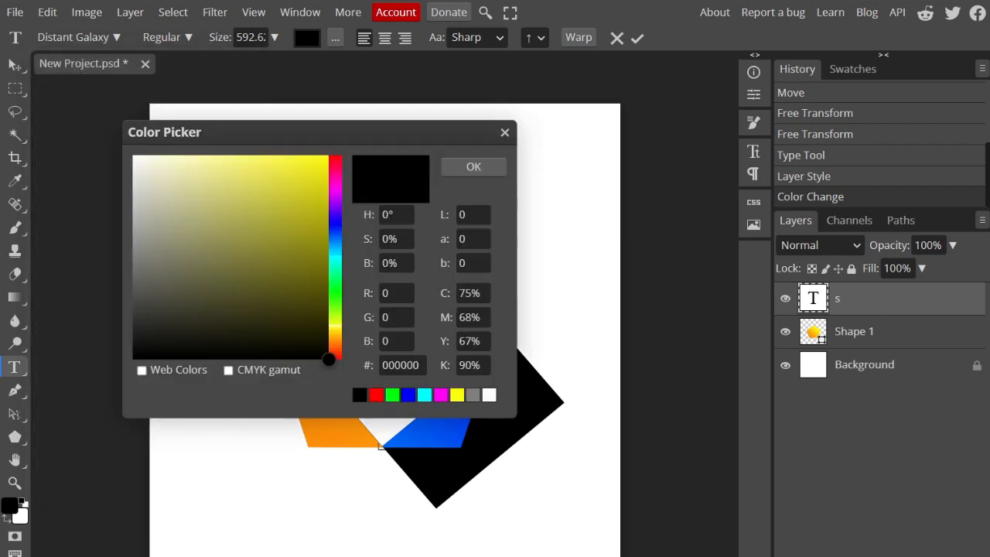
left_click_drag(232, 133, 621, 152)
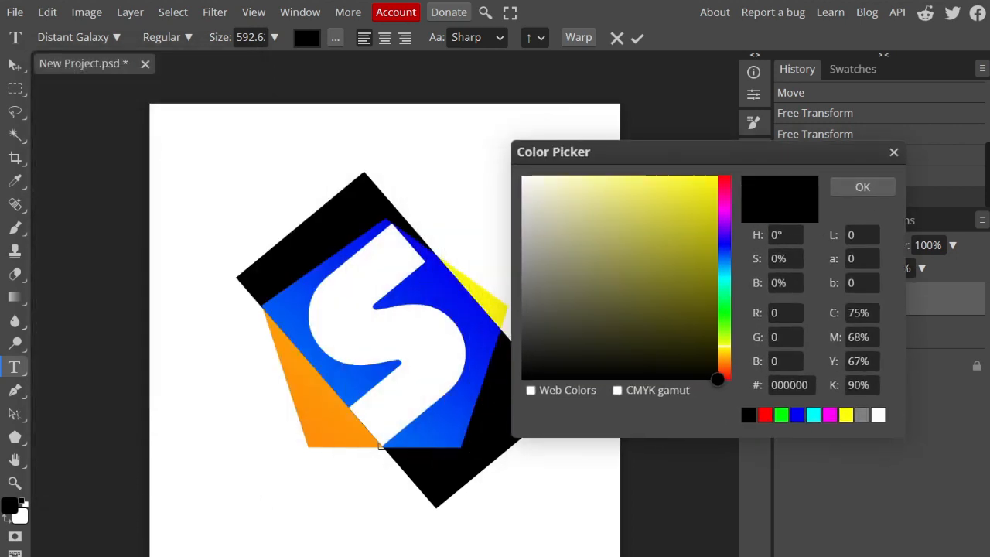
mouse_move(718, 380)
left_mouse_down()
mouse_move(521, 338)
mouse_move(525, 274)
mouse_move(524, 299)
left_mouse_up()
left_click(863, 187)
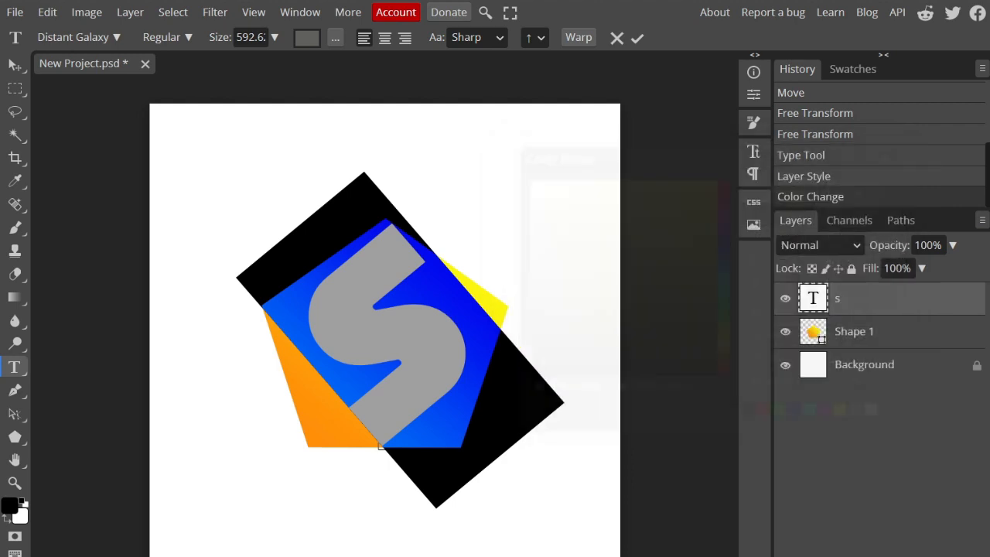
left_click(637, 38)
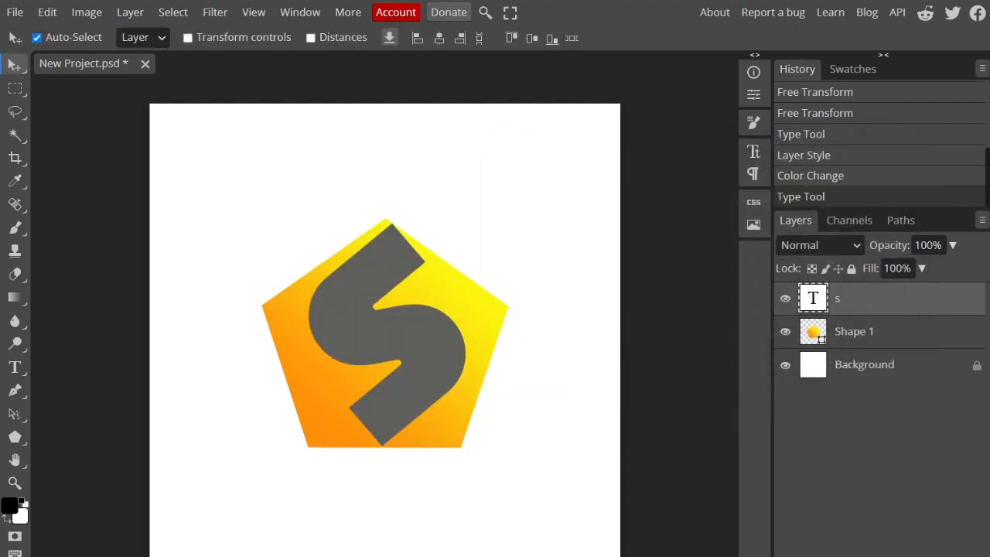
left_click(675, 217)
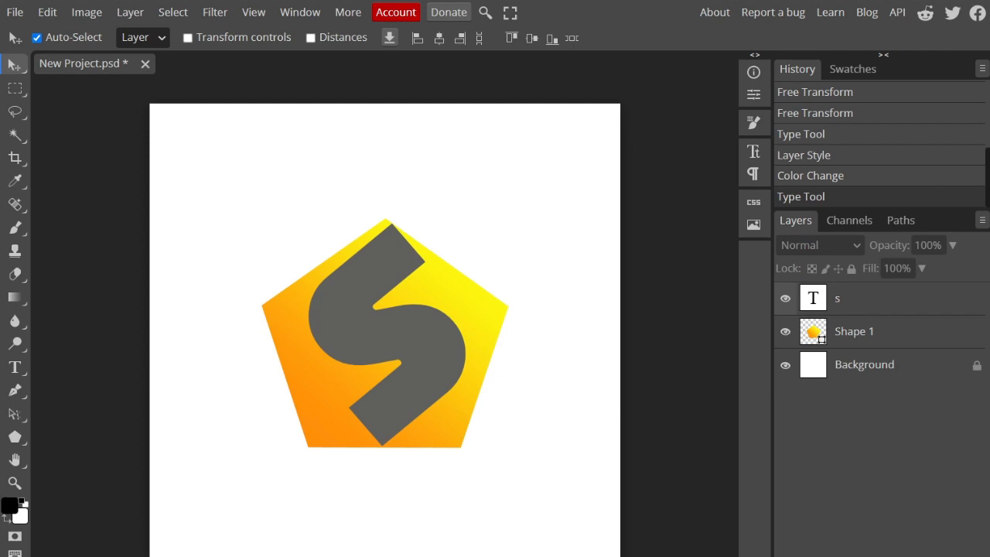
Step: Change the letter s to a slightly lighter gray text color and apply the edit
left_click(875, 299)
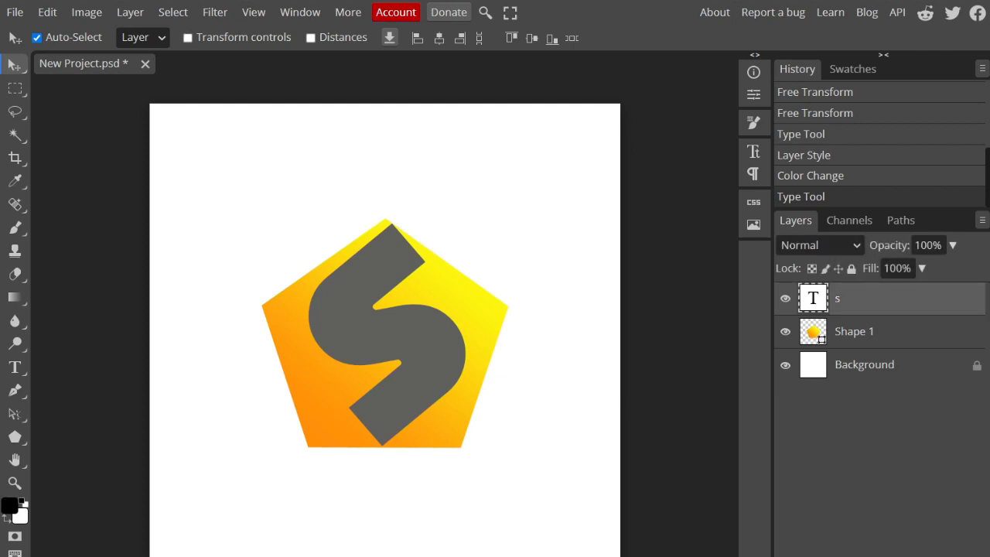
double_click(389, 334)
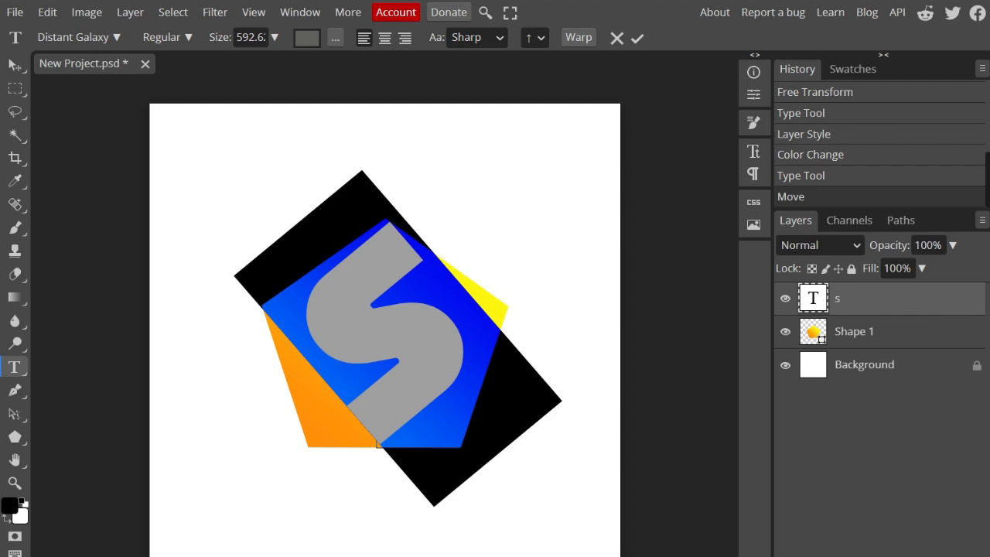
left_click(307, 38)
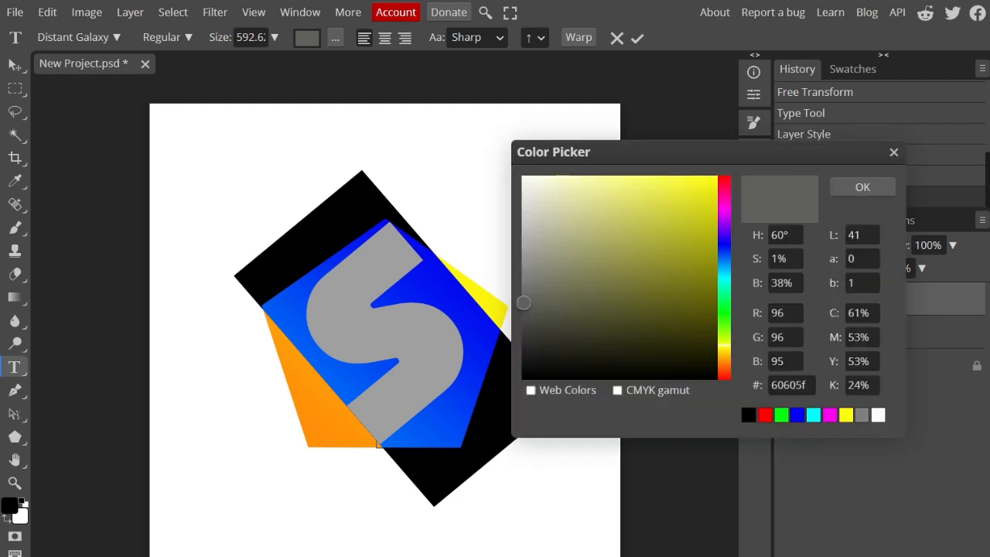
left_click(522, 301)
left_click_drag(522, 301, 524, 283)
left_click(862, 187)
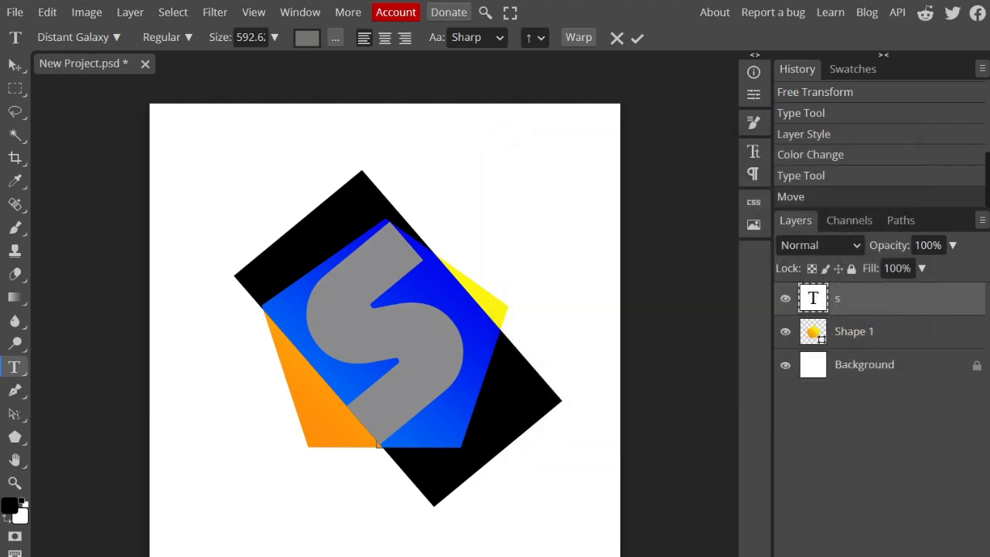
left_click(638, 38)
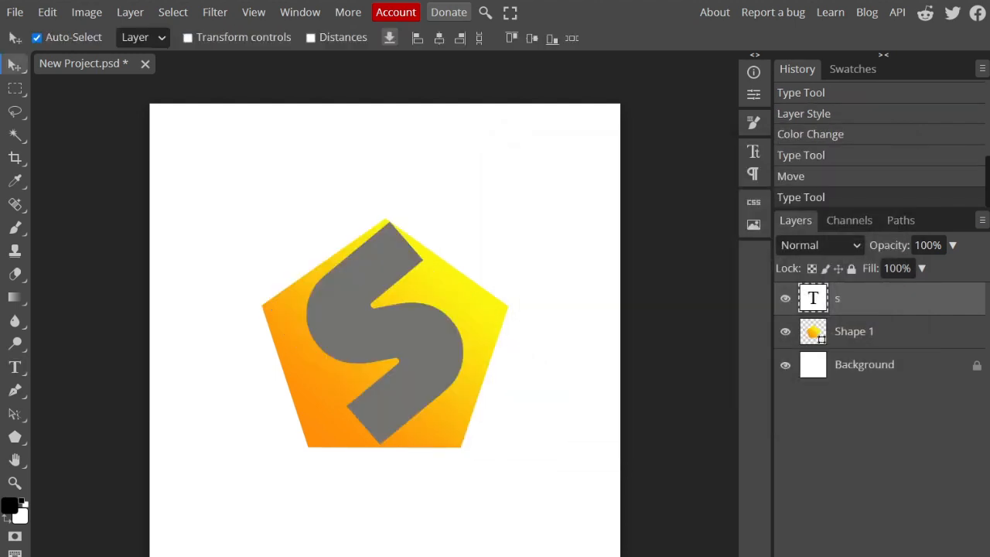
Step: Nudge the gray letter s slightly down and to the left to fine-tune its position on the pentagon
left_click_drag(386, 334, 385, 333)
key("Down")
key("Down")
key("Down")
key("Left")
key("Left")
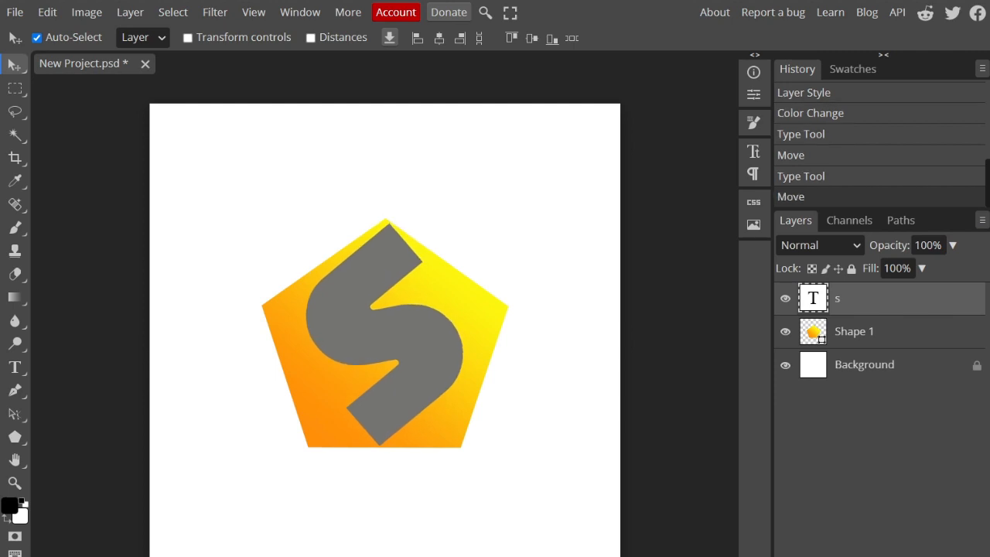
key("Right")
Step: Switch the shape tool to Rectangle and set its fill to none
left_click(14, 436)
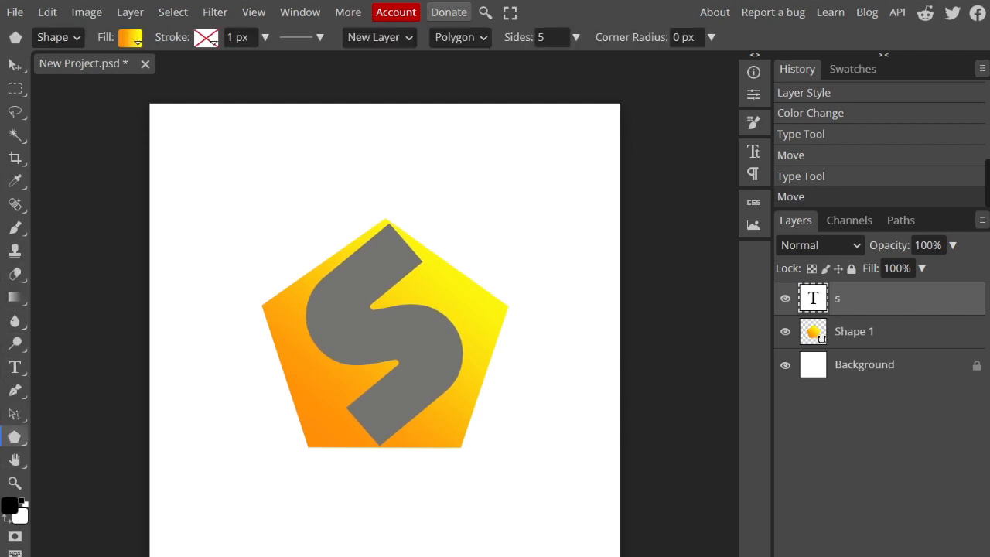
right_click(14, 437)
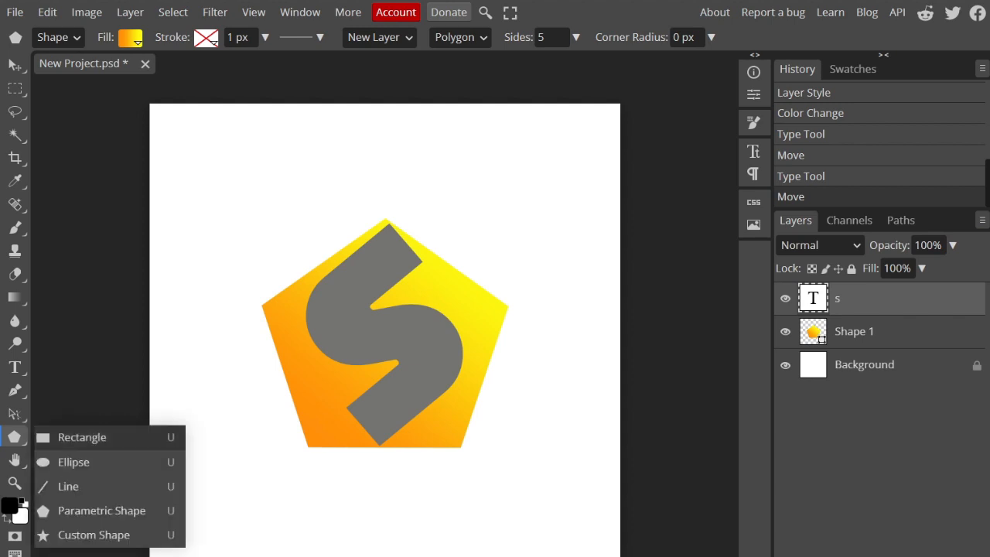
left_click(78, 437)
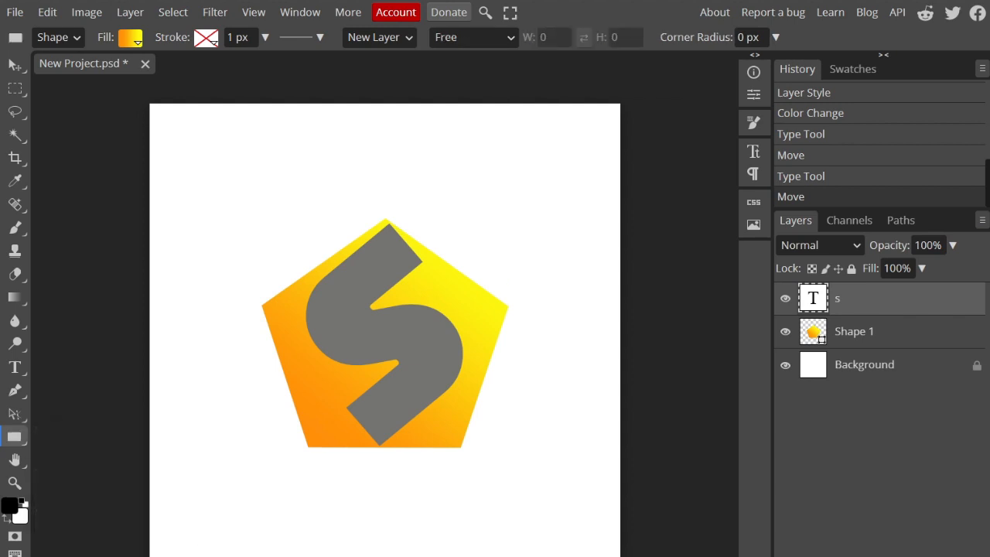
left_click(130, 38)
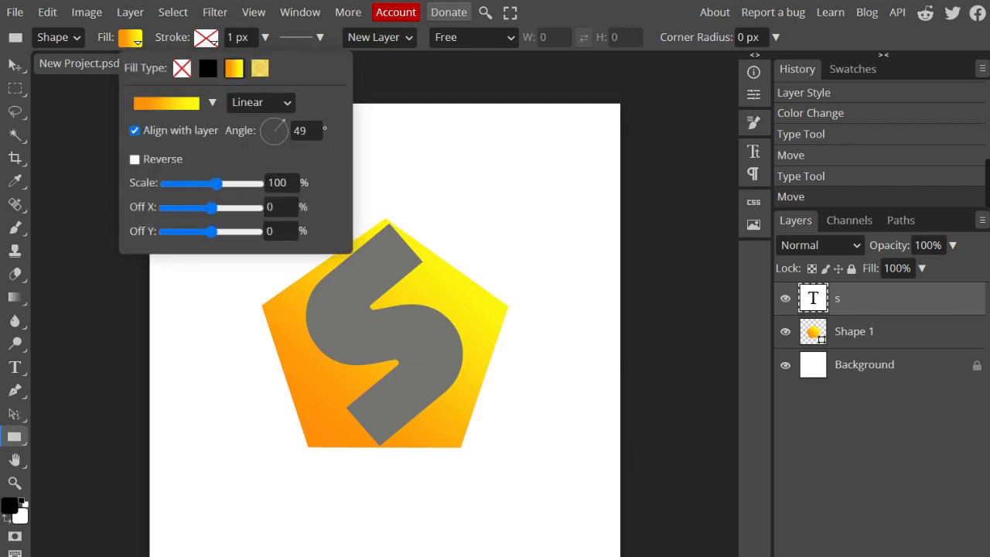
left_click(182, 68)
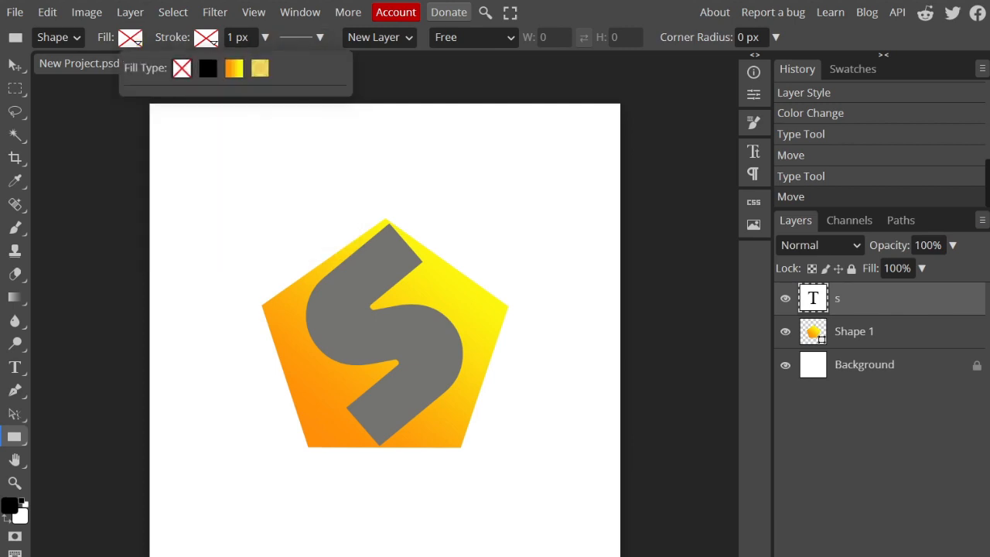
left_click(123, 120)
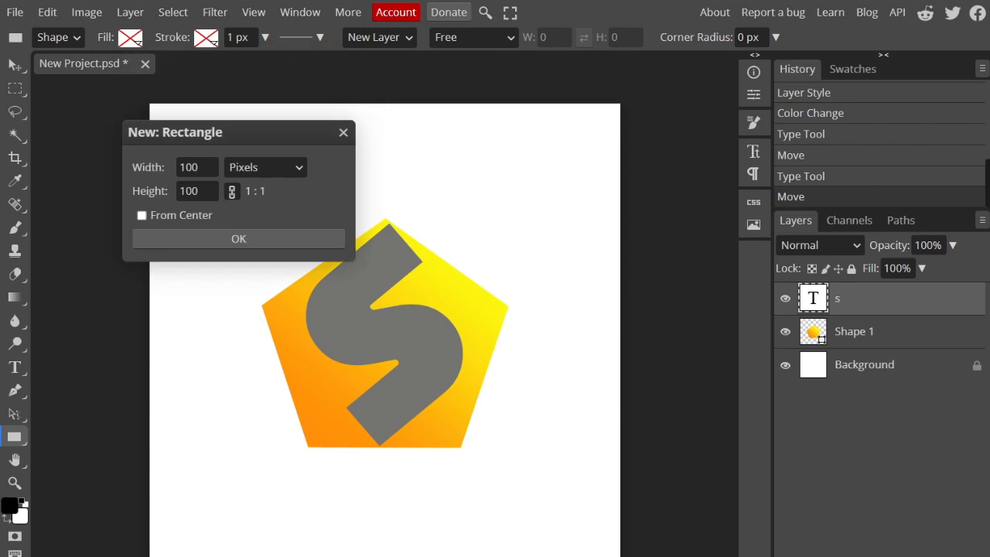
left_click(239, 238)
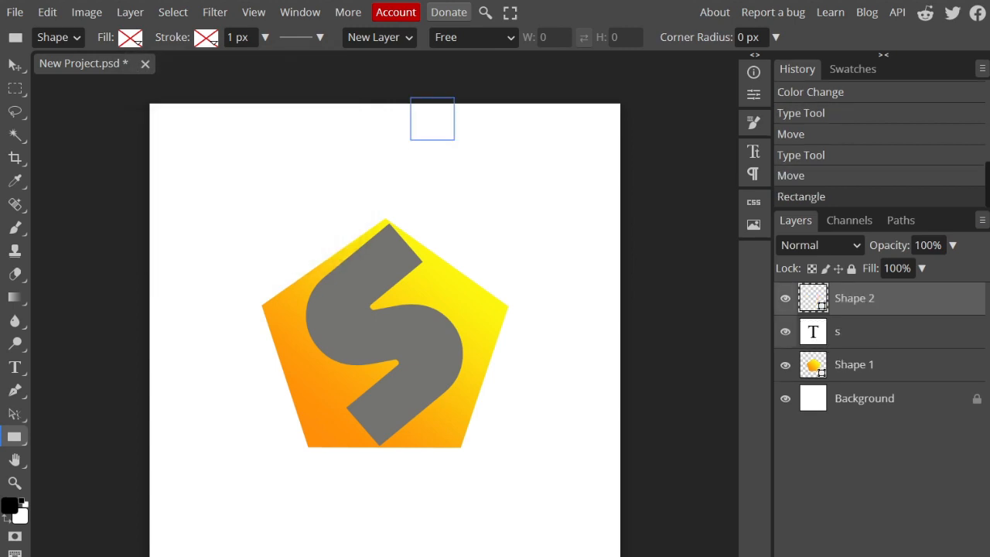
key("v")
left_click_drag(432, 119, 283, 354)
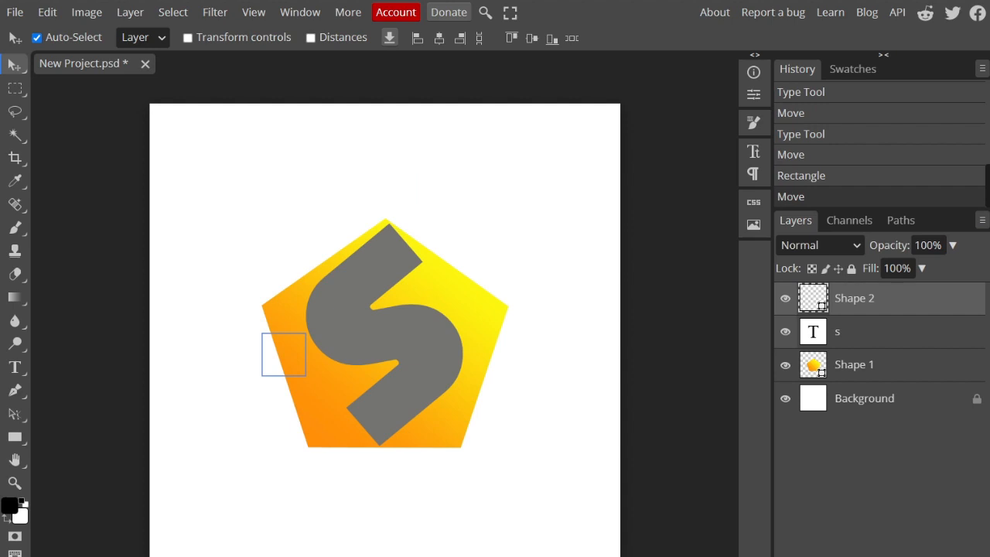
key("ctrl+z")
key("ctrl+z")
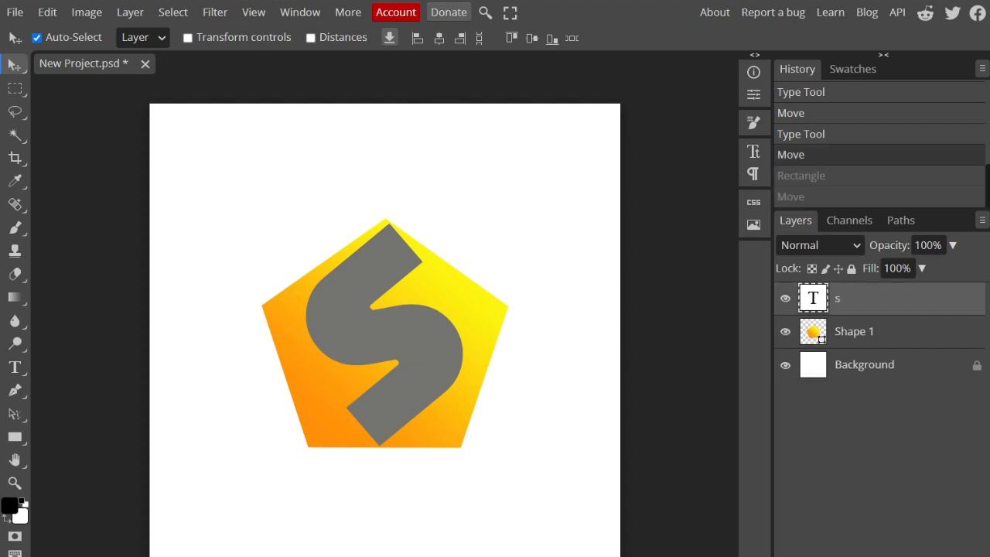
Step: Draw a wide, thin white-filled rectangle across the pentagon's lower half, and add a 100 x 100 px rectangle at the canvas's upper edge
key("u")
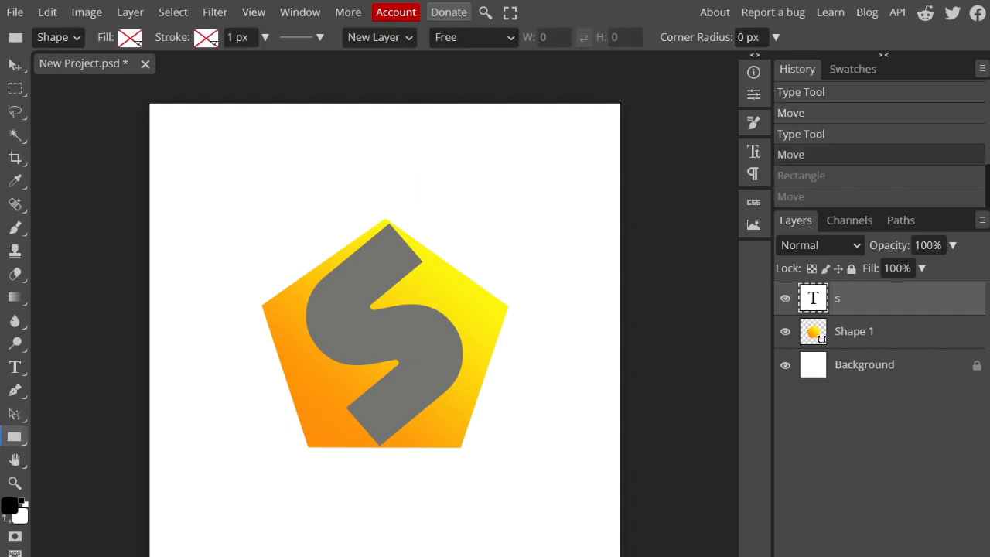
left_click_drag(233, 349, 541, 391)
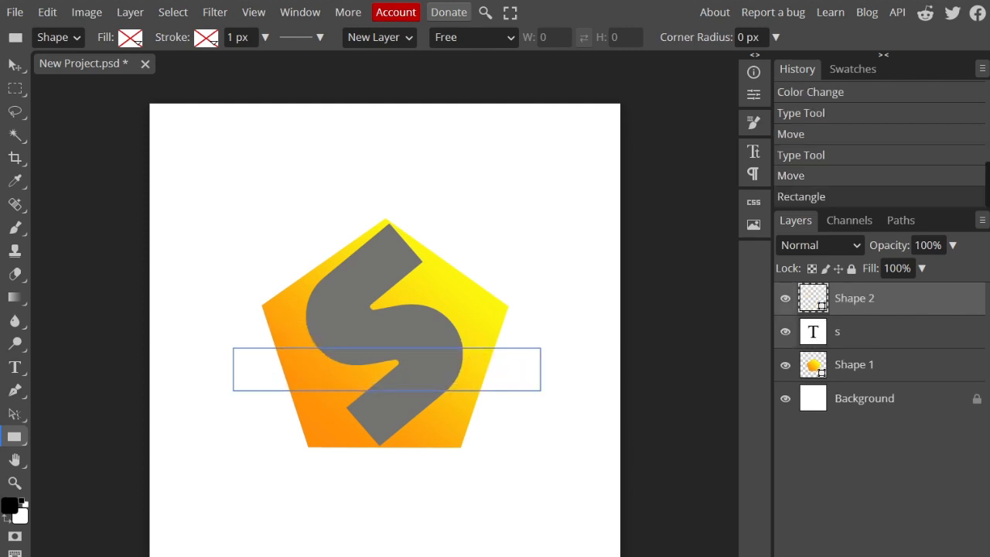
left_click(130, 37)
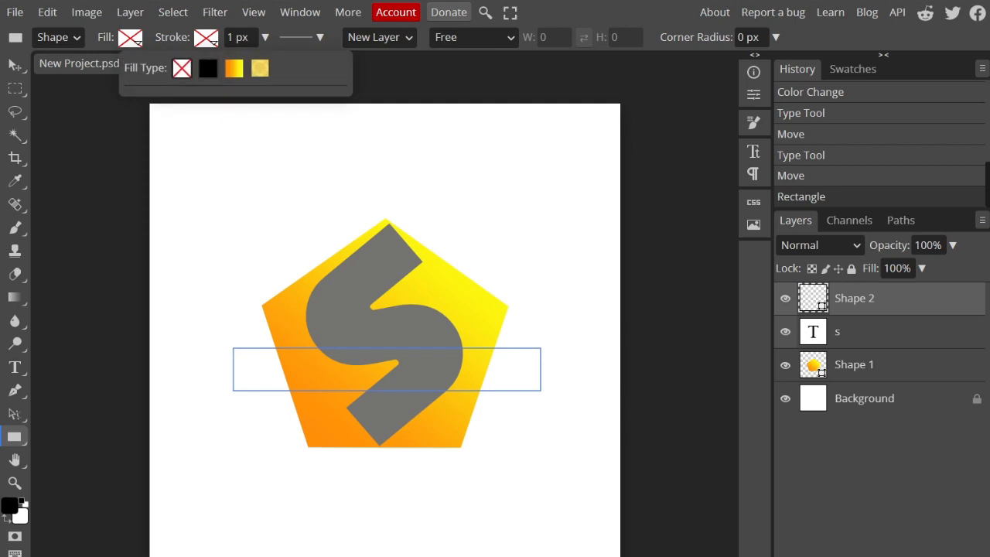
left_click(208, 68)
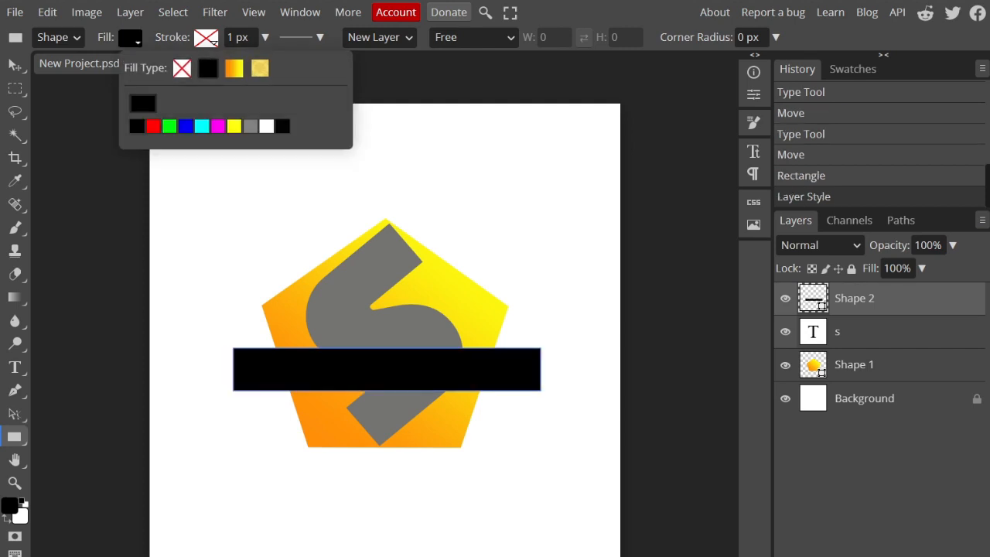
left_click(266, 126)
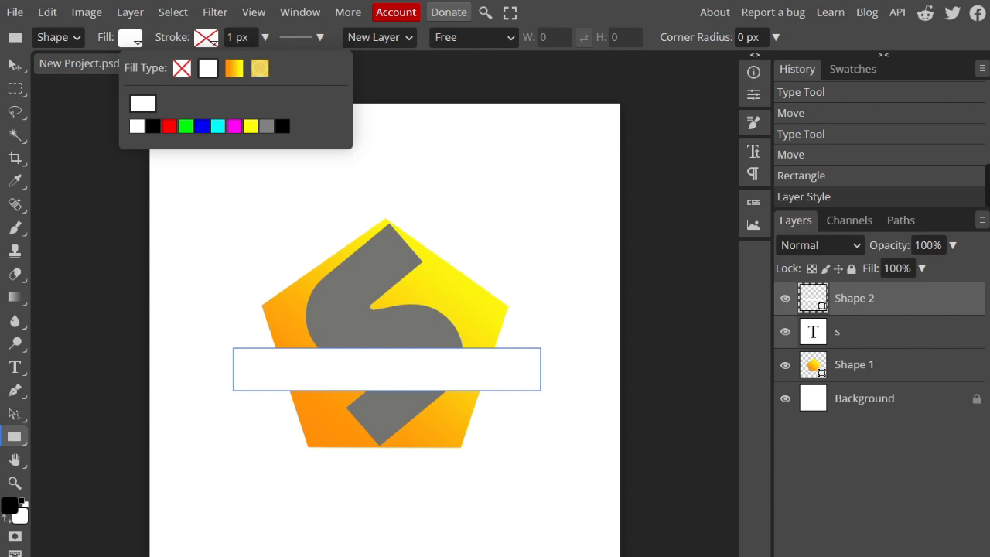
left_click(239, 190)
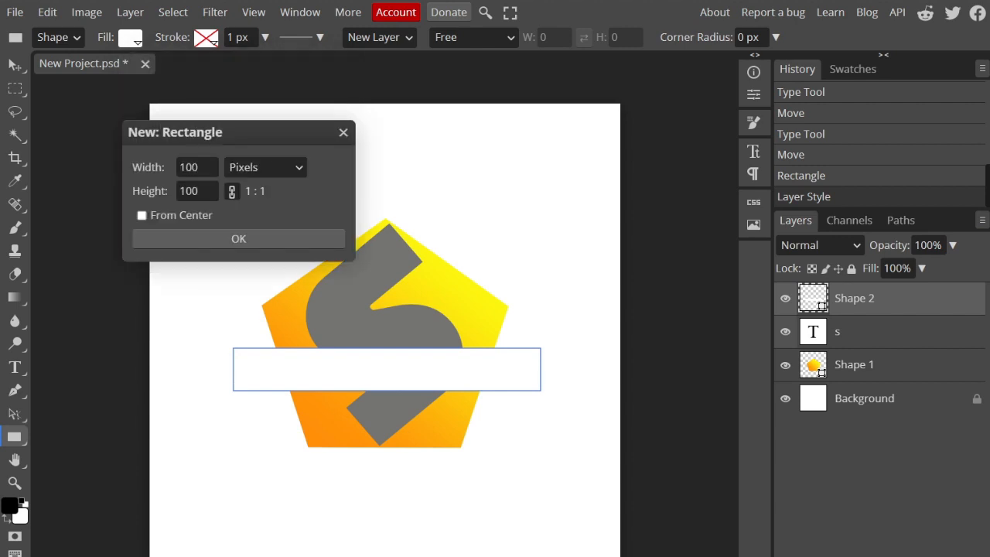
left_click(238, 239)
Step: Scale the wide white rectangle proportionally to 79% and center it across the letter and pentagon at X 540 px, Y 553 px
key("v")
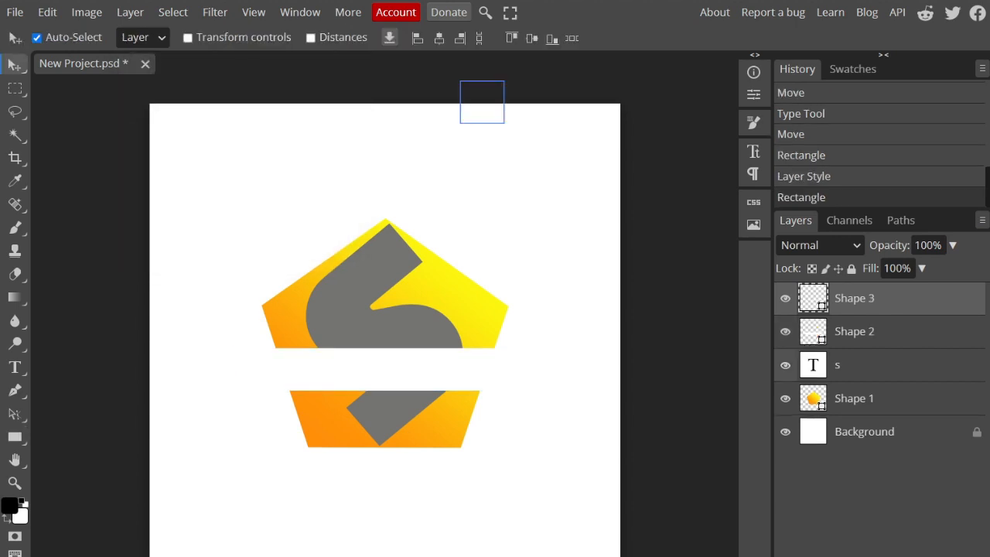
left_click_drag(392, 366, 398, 345)
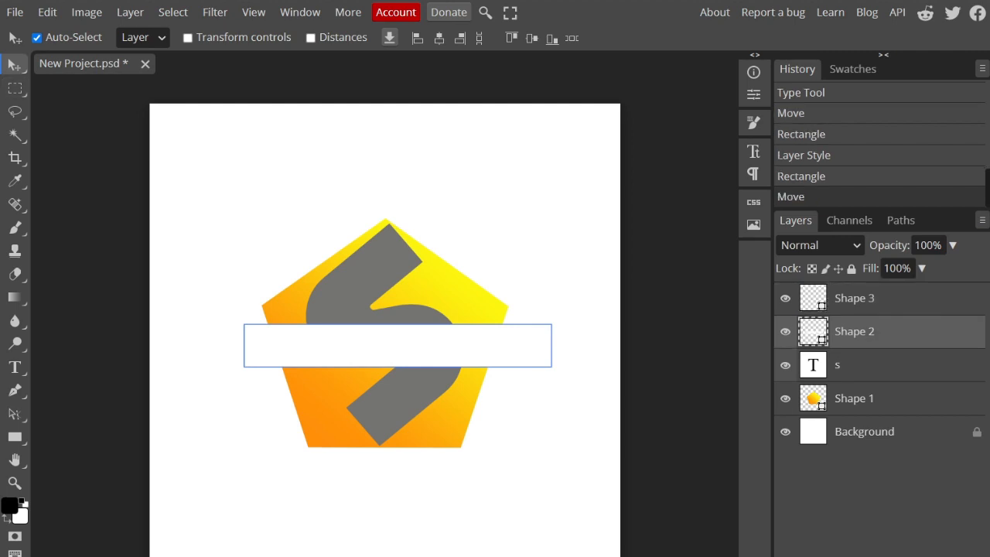
left_click(47, 11)
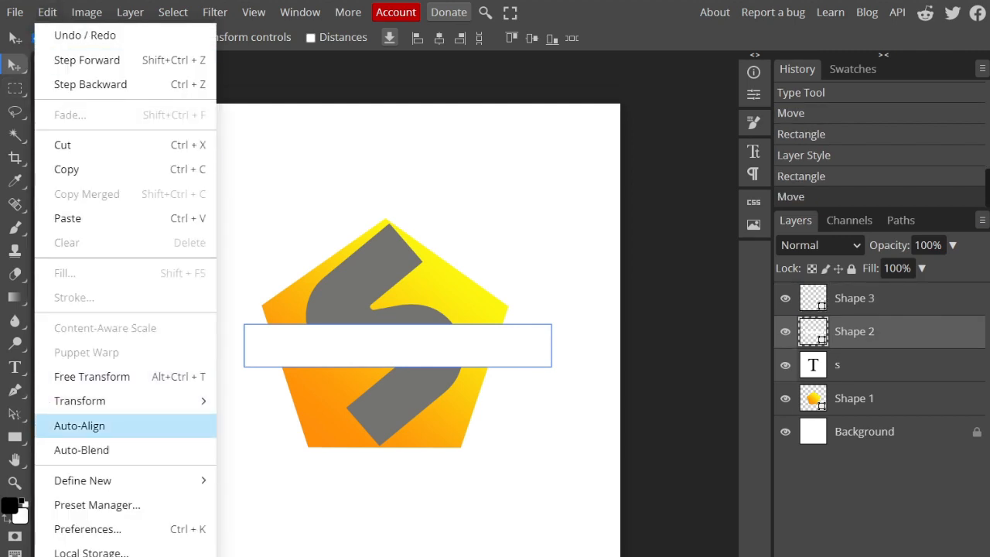
mouse_move(116, 401)
left_click(255, 318)
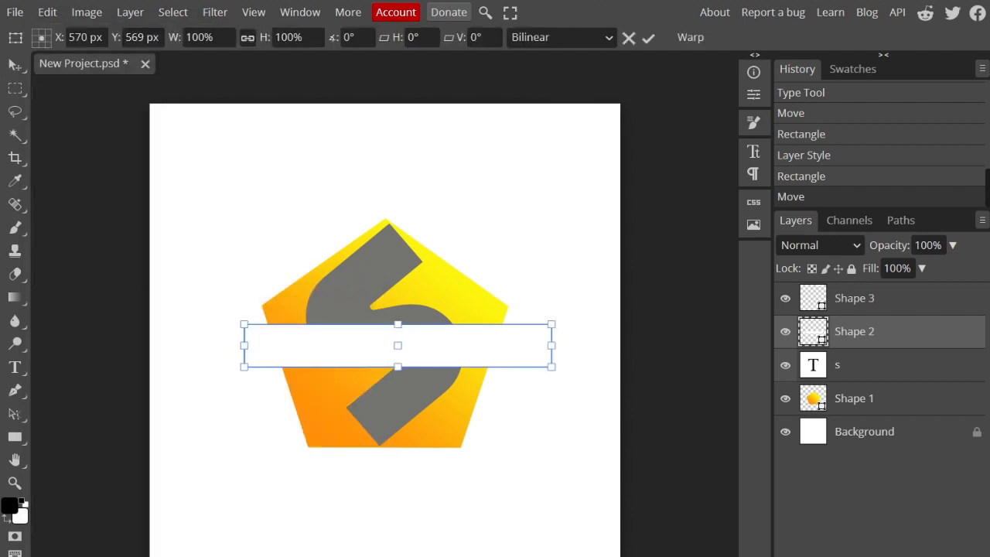
mouse_move(397, 324)
left_mouse_down()
mouse_move(398, 345)
mouse_move(385, 339)
left_mouse_up()
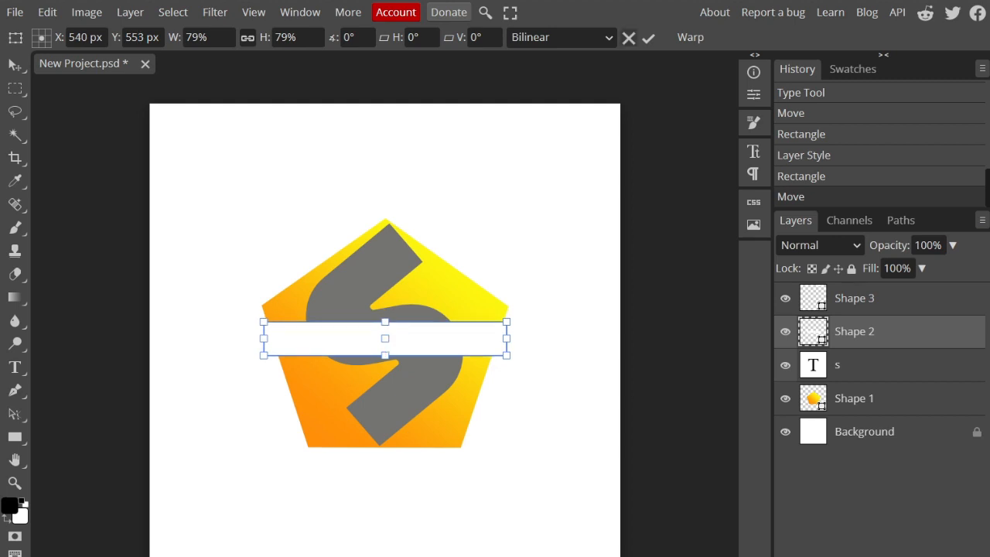
left_click(648, 37)
left_click(569, 340)
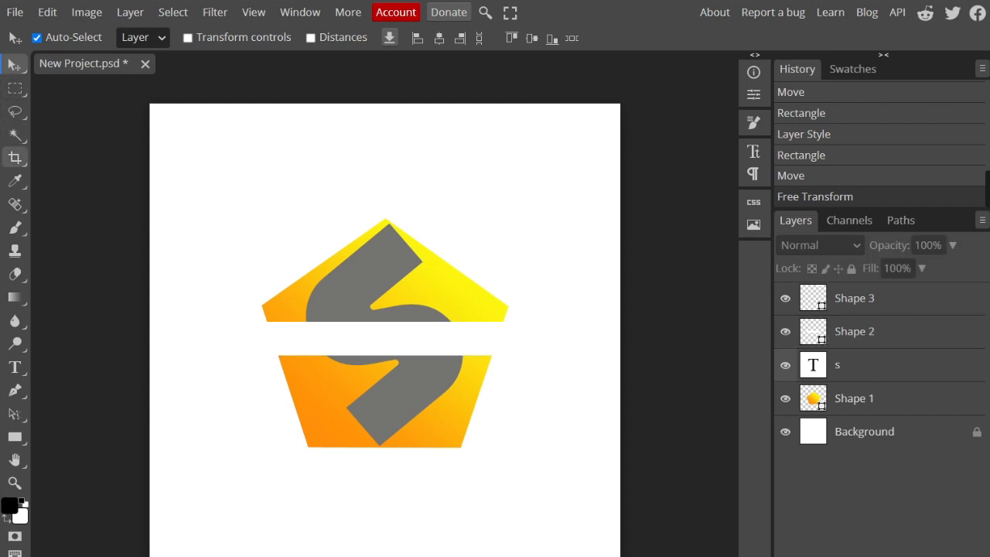
Step: Add the word TECH in the Distant Galaxy font at 79 px, starting inside the white band
left_click(15, 367)
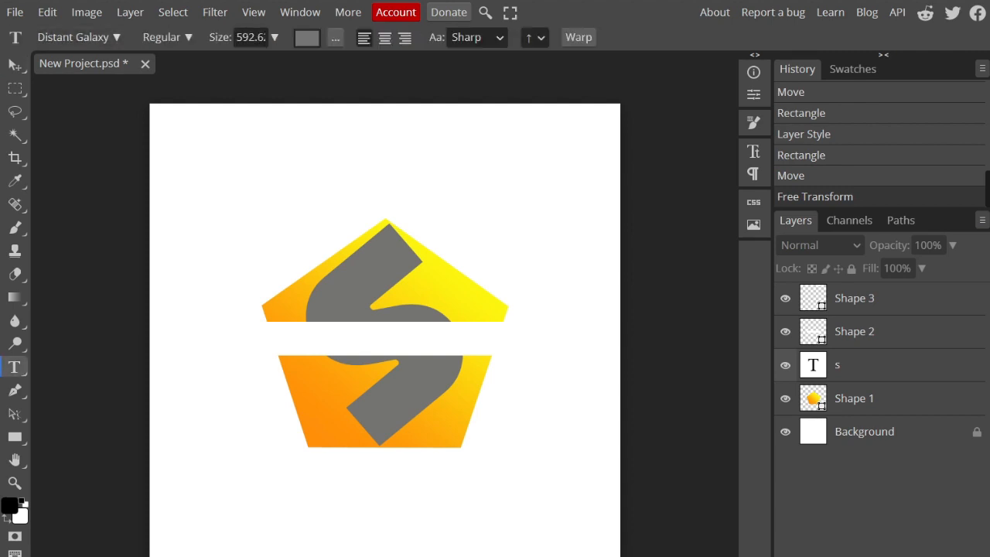
left_click(302, 339)
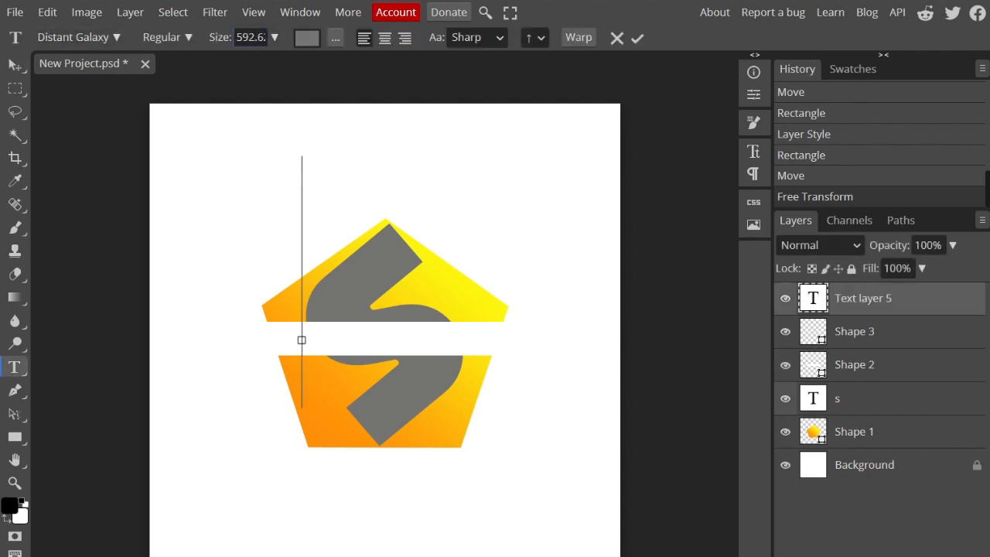
left_click(274, 37)
left_click_drag(273, 62, 262, 62)
left_click(274, 37)
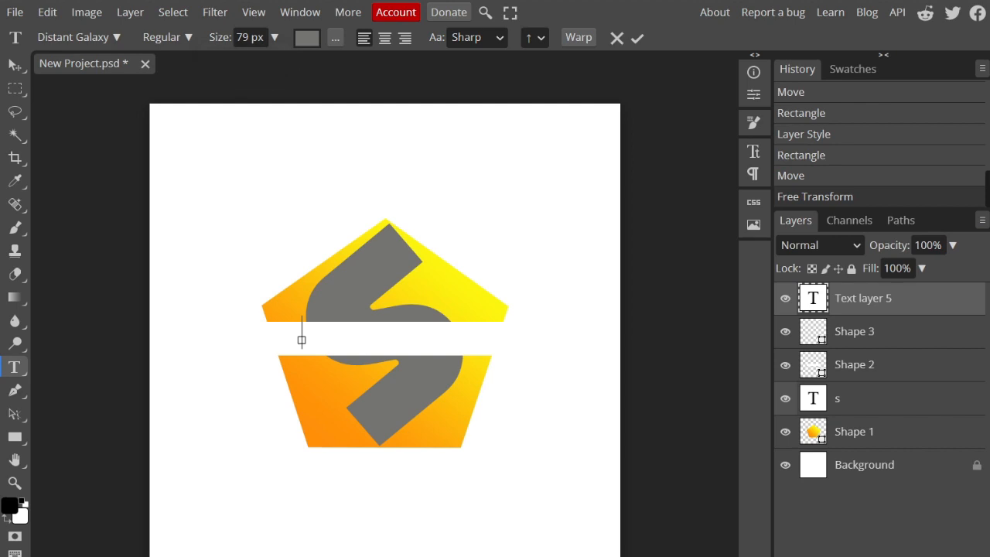
type("TECH")
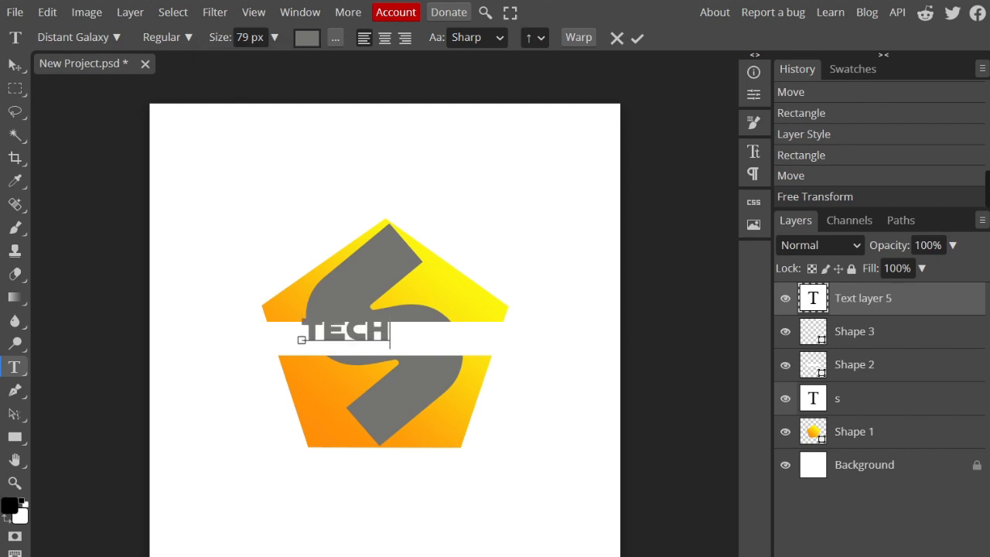
Step: Select the whole word TECH, set its font size to 85 px and commit the text
left_click(303, 333)
key("End")
left_click(275, 37)
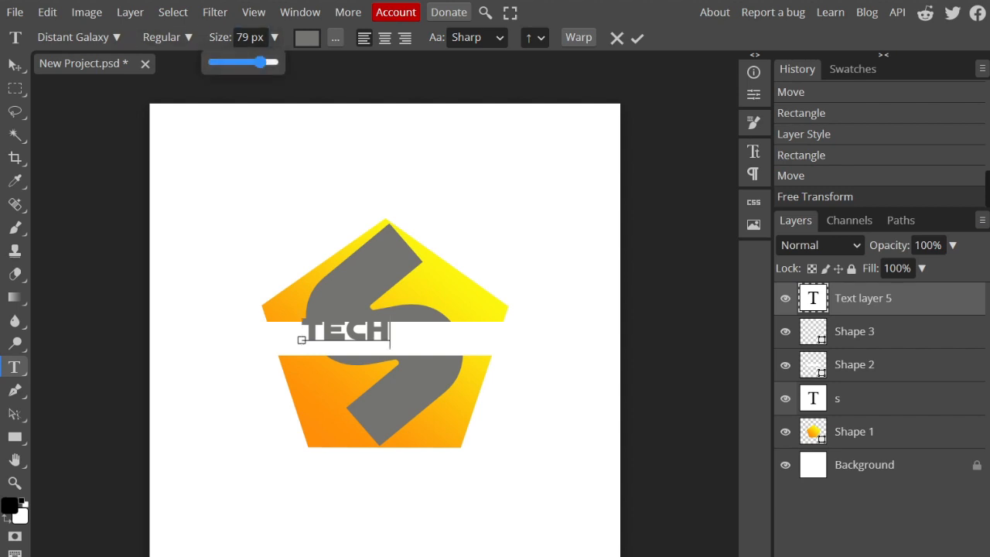
left_click_drag(261, 63, 274, 62)
key("Home")
left_click(275, 38)
left_click(367, 332)
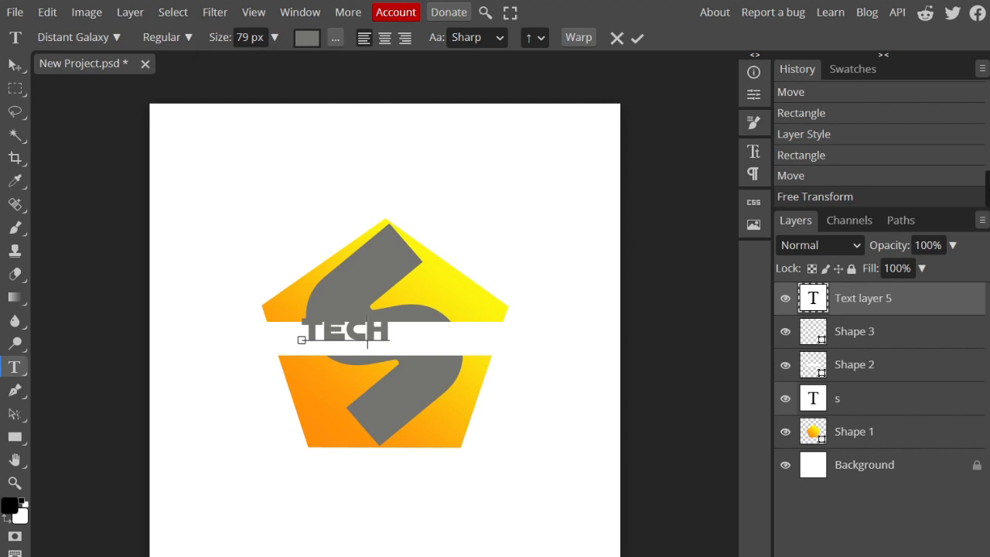
key("ctrl+a")
left_click(274, 37)
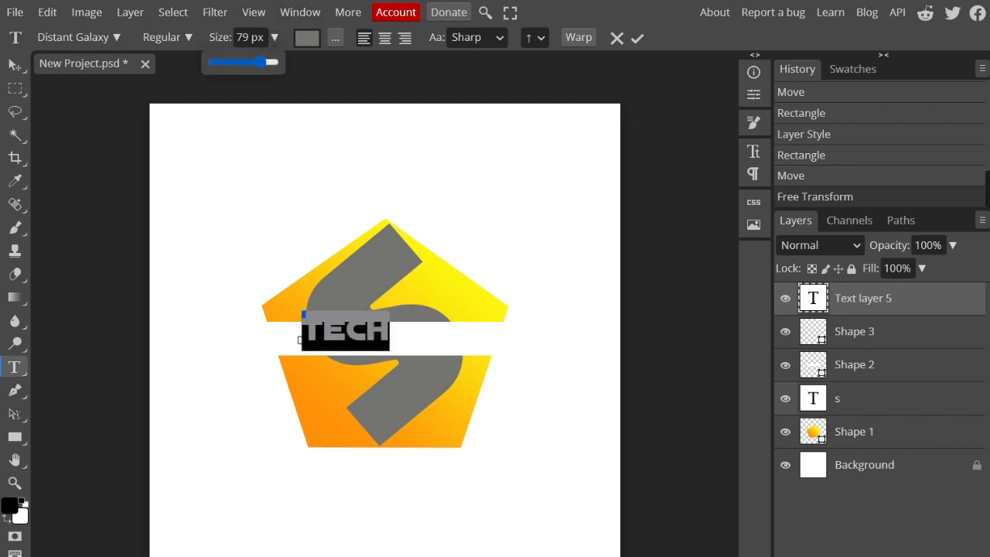
left_click_drag(271, 62, 265, 62)
left_click(637, 38)
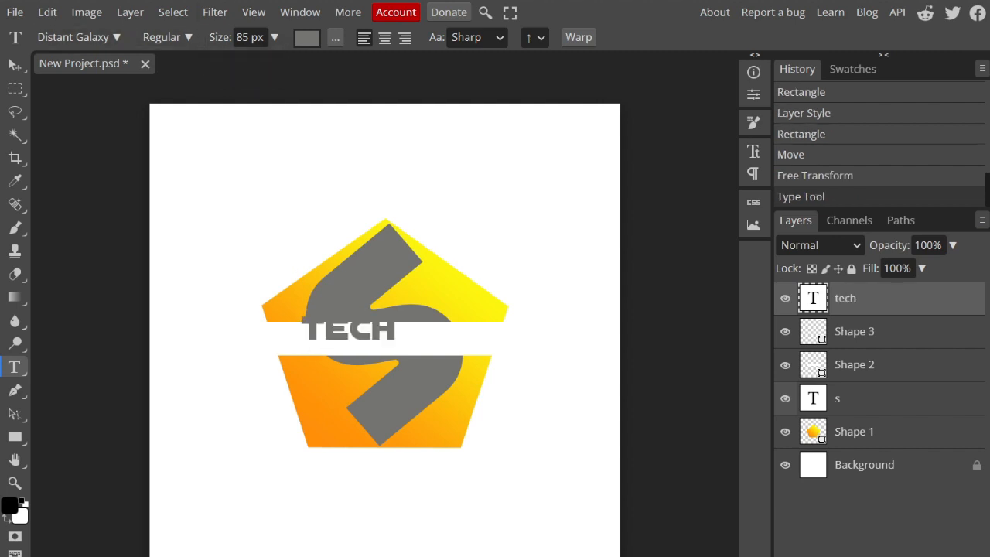
Step: Move the word TECH to the middle of the white band and align it vertically within the band
left_click(15, 65)
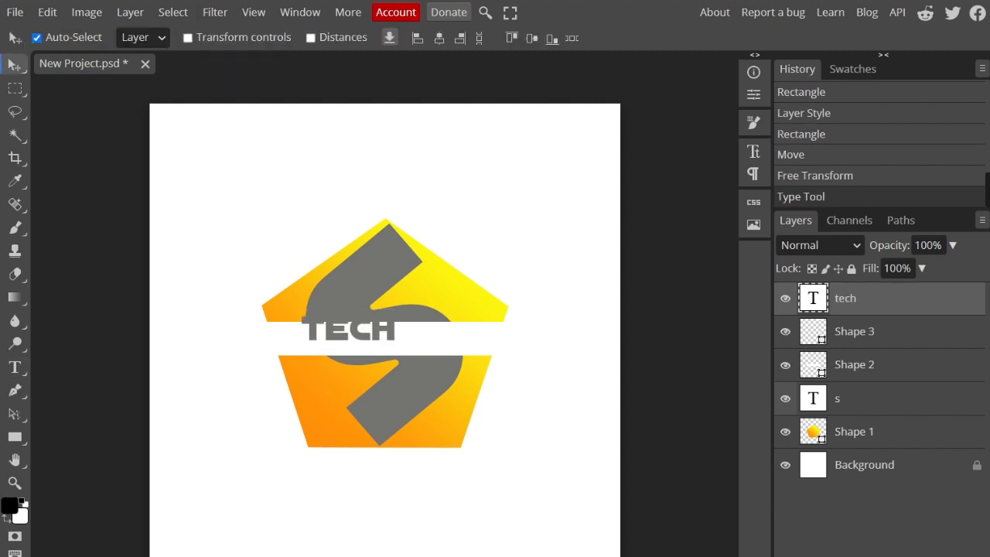
left_click_drag(349, 330, 385, 340)
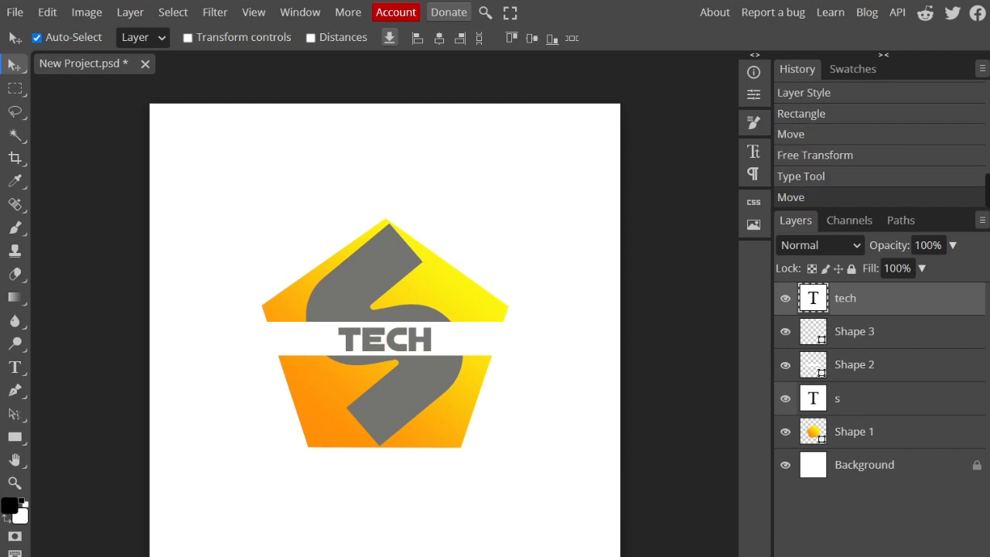
left_click(557, 348)
left_click(846, 298)
left_click_drag(385, 341, 385, 339)
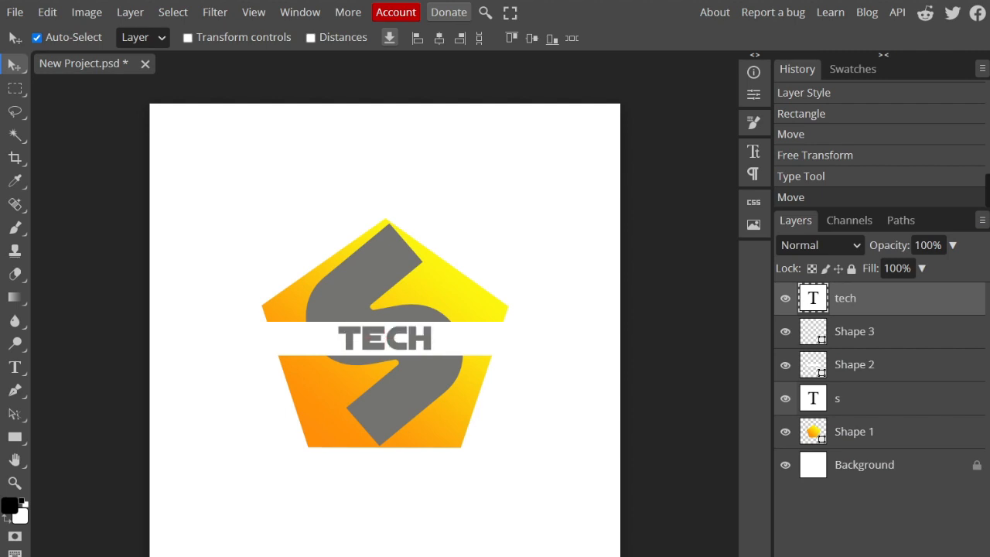
Step: Recolor the word TECH to red #e80f35 and nudge it horizontally to center it in the band
double_click(385, 339)
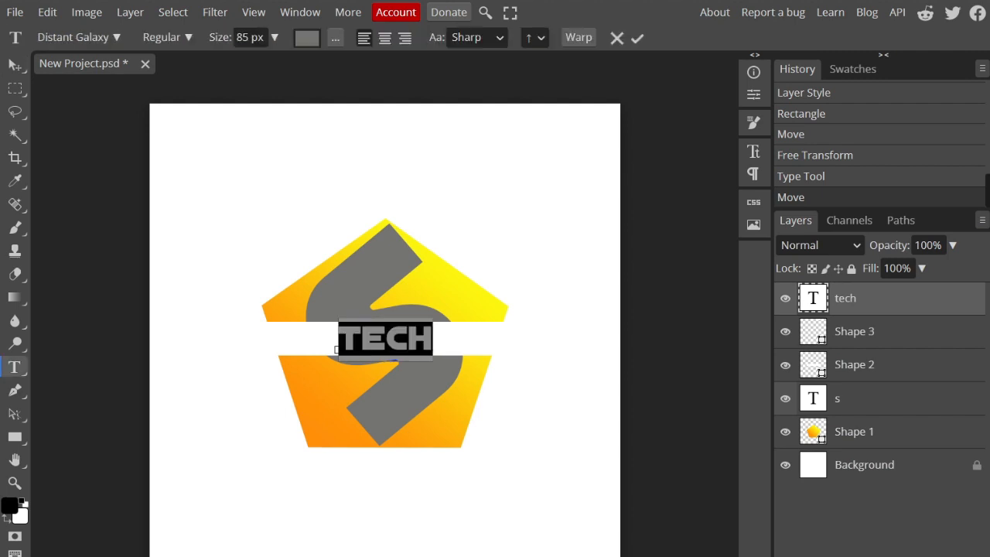
left_click(307, 38)
left_click_drag(524, 287, 529, 288)
left_click_drag(724, 345, 724, 181)
left_click_drag(528, 288, 705, 194)
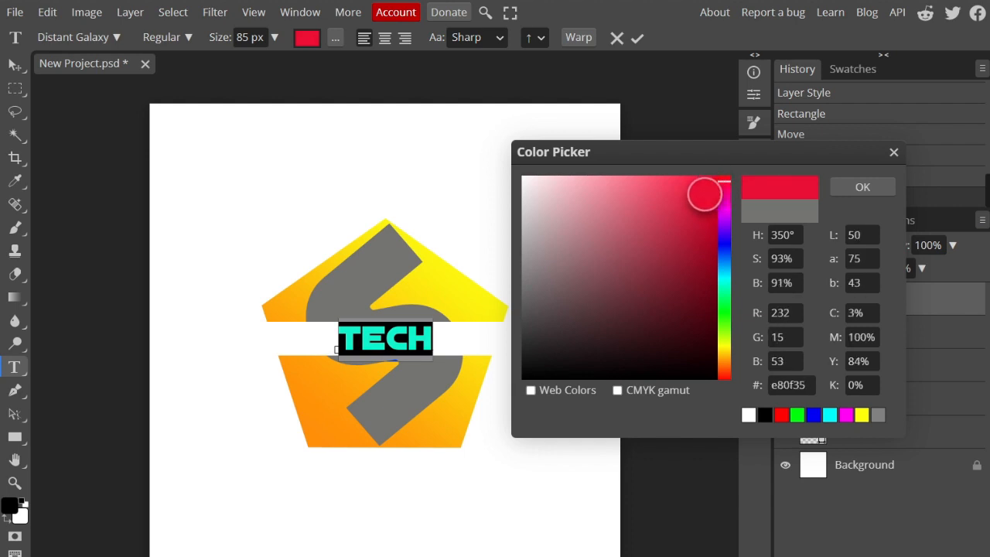
left_click(863, 187)
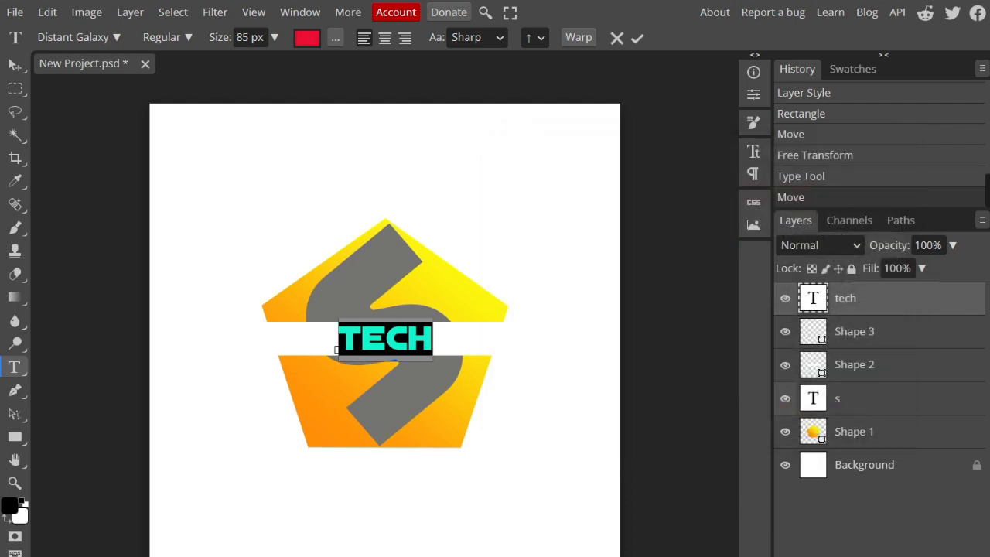
key("ctrl+Right")
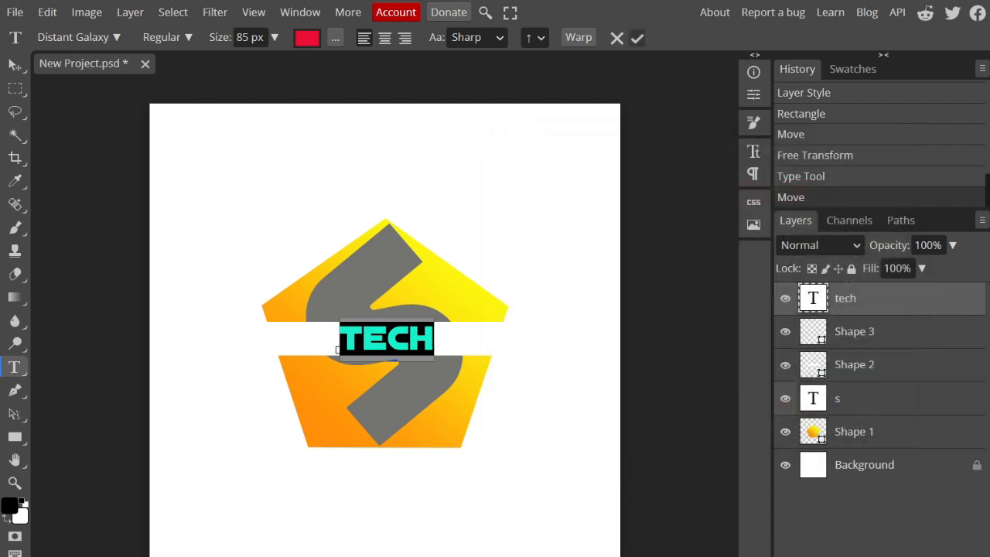
left_click(637, 38)
key("Left")
key("Left")
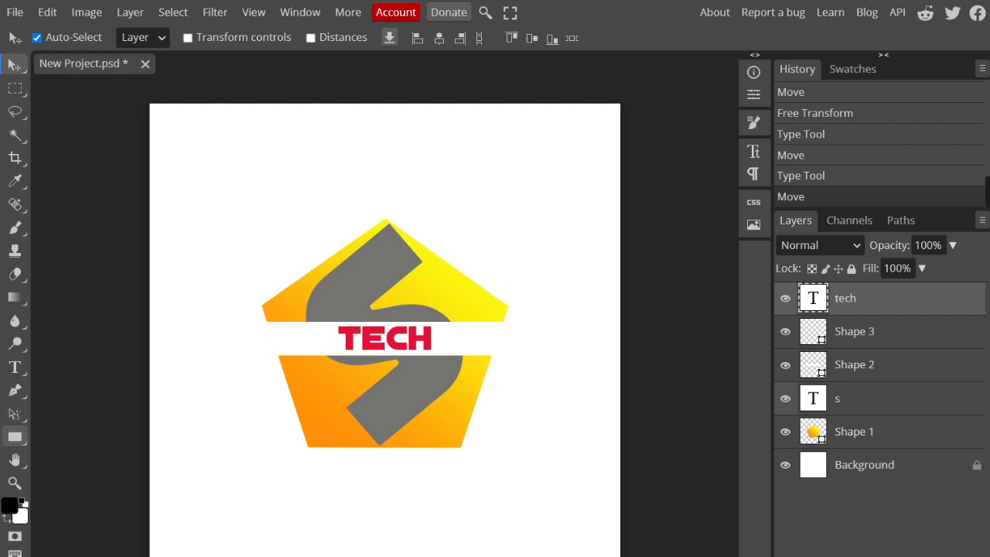
Step: Draw a short horizontal white line, 5 px wide, across the pentagon's lower-left edge with the Line tool
left_click(15, 436)
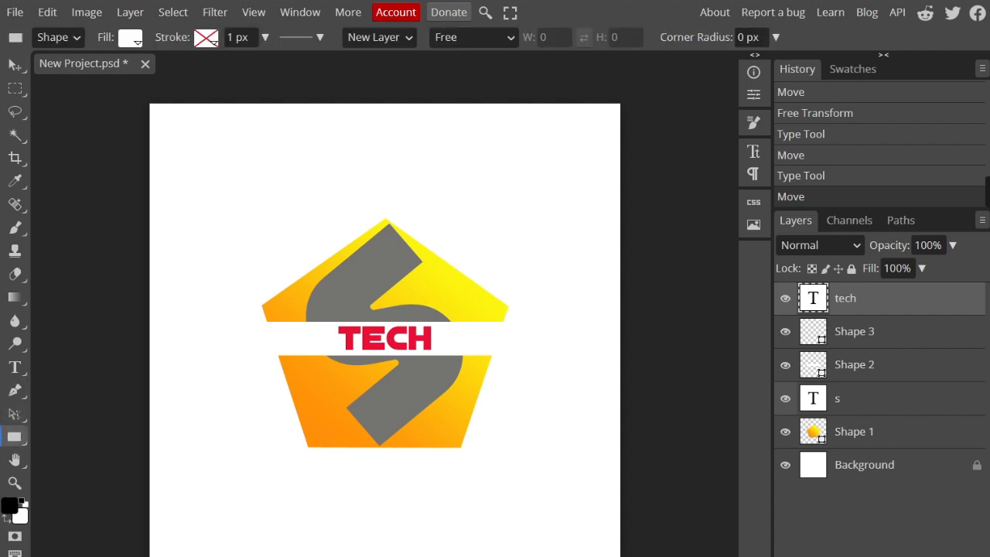
right_click(14, 436)
left_click(70, 484)
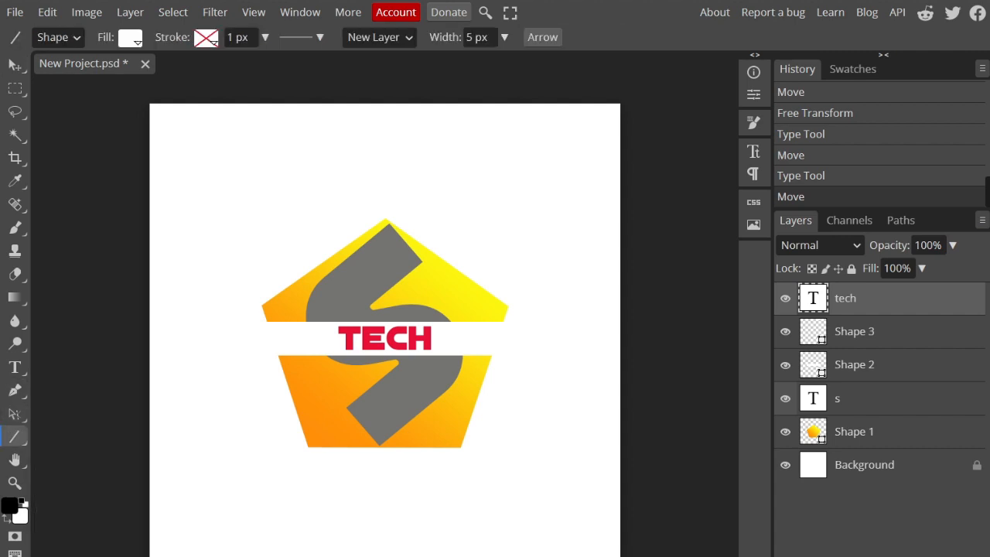
left_click_drag(274, 377, 349, 378)
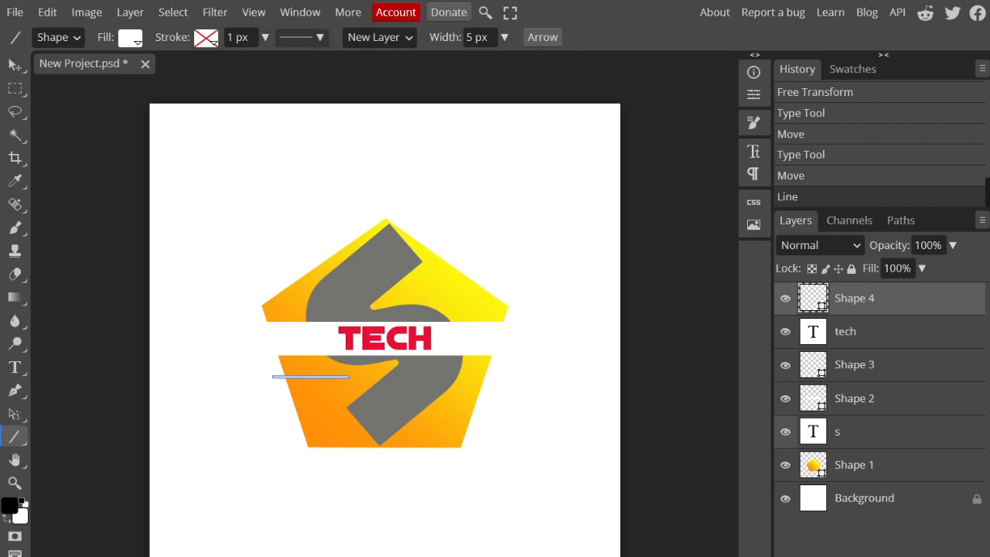
Step: Set the new line's stroke size to 51 px and open the arrowhead options for the line
left_click(301, 37)
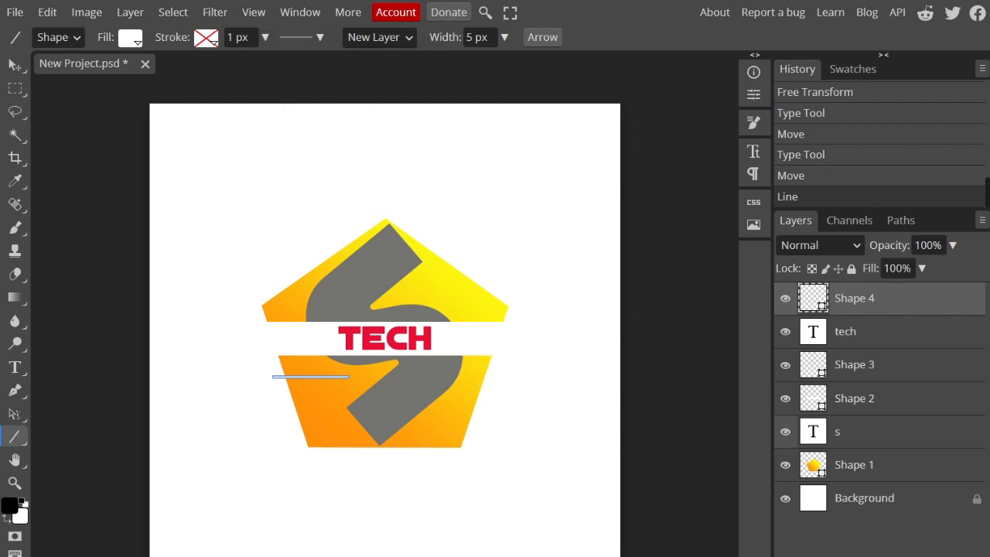
left_click(265, 37)
mouse_move(230, 62)
left_mouse_down()
mouse_move(263, 62)
mouse_move(249, 61)
left_mouse_up()
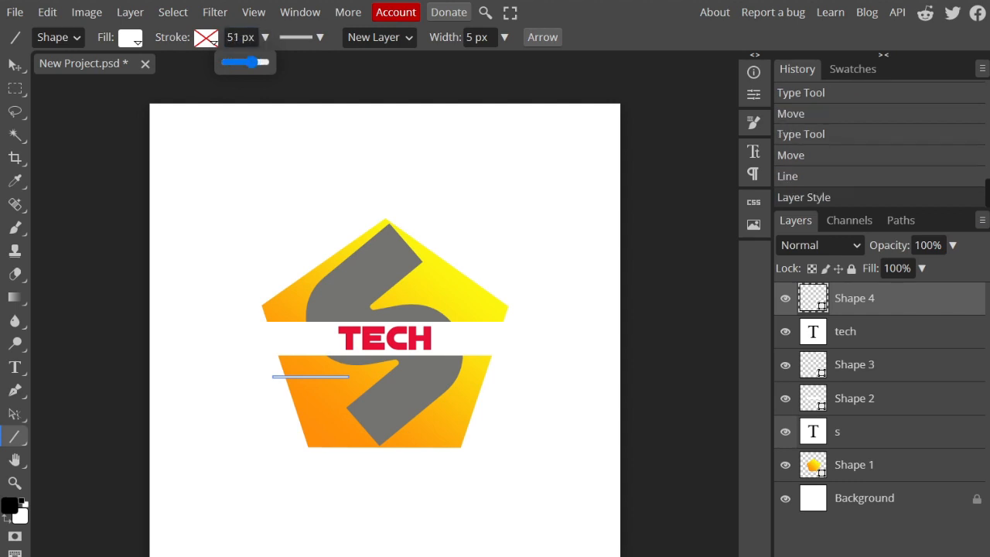
left_click(543, 38)
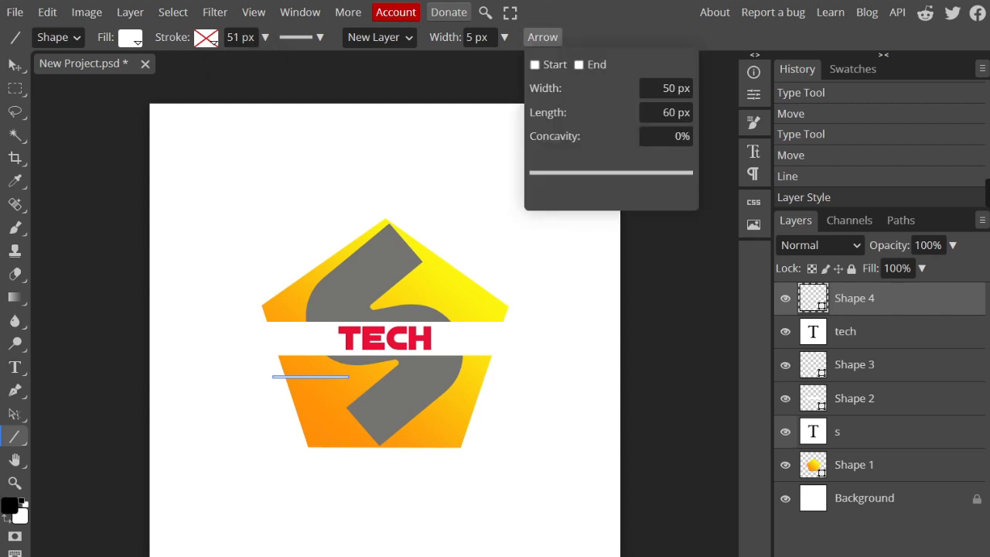
left_click(666, 88)
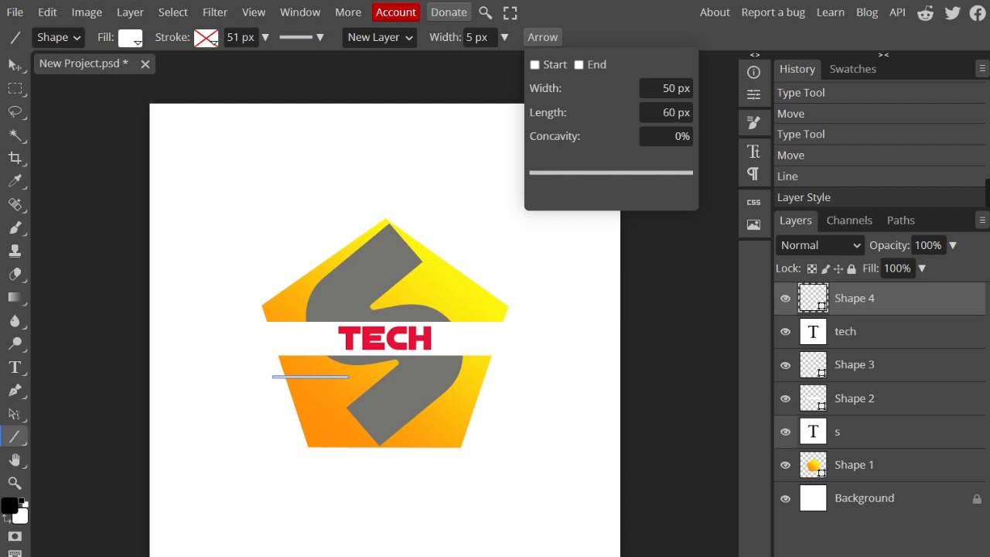
Step: Add two white 100 x 100 px diagonal lines in the empty area beside the canvas
left_click(122, 120)
left_click(238, 238)
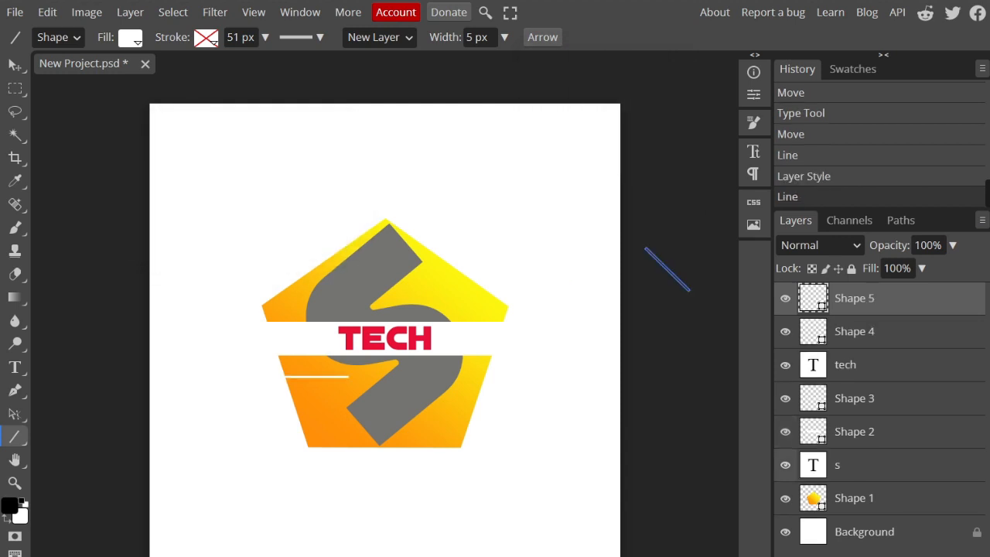
left_click(238, 238)
left_click(238, 239)
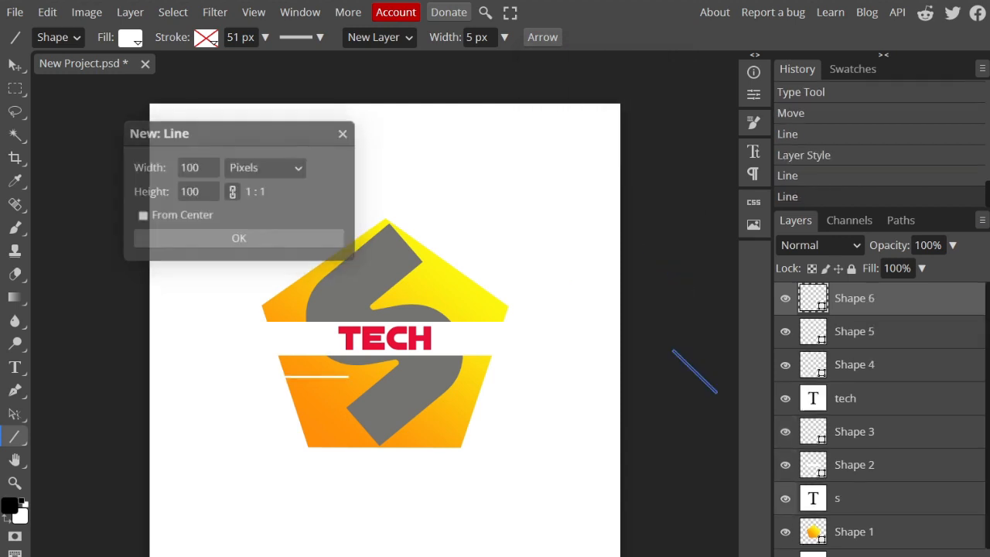
Step: Move the Shape 6 diagonal line from outside the canvas onto the pentagon's lower-right edge
key("v")
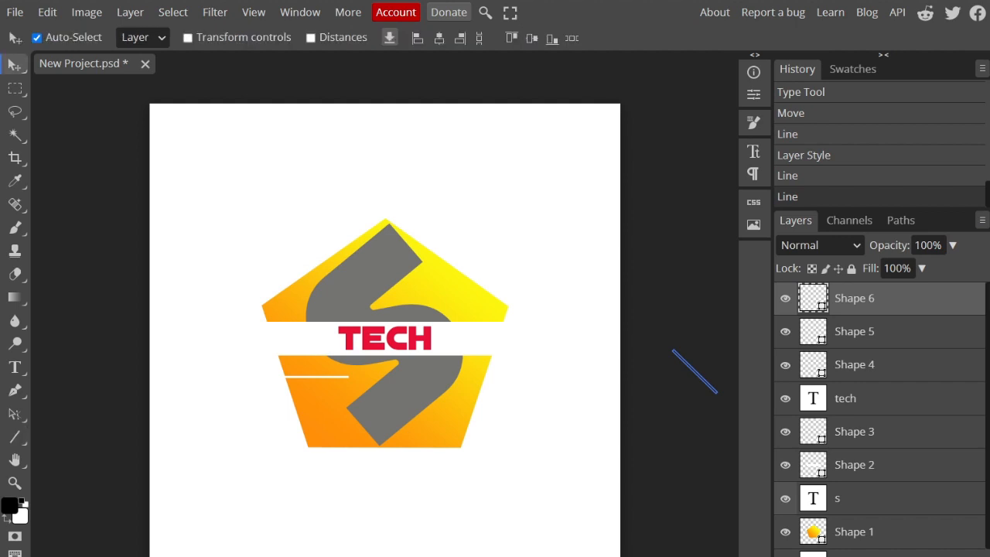
double_click(813, 498)
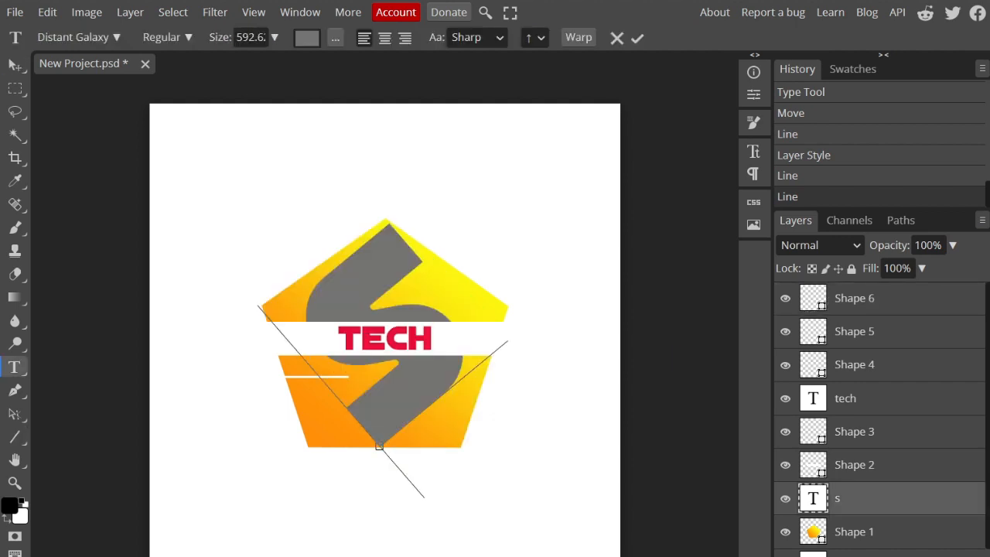
left_click(855, 299)
left_click_drag(694, 371, 462, 427)
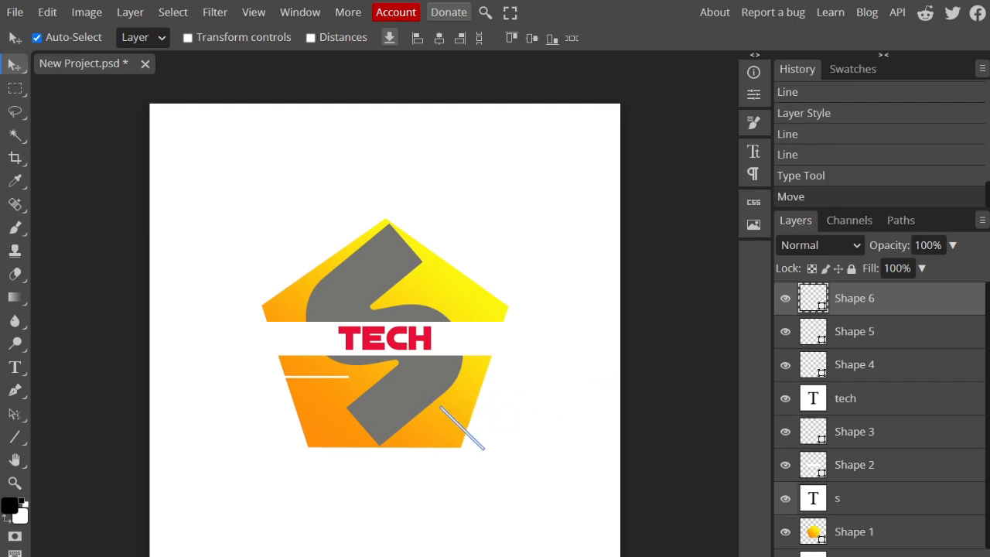
left_click(47, 12)
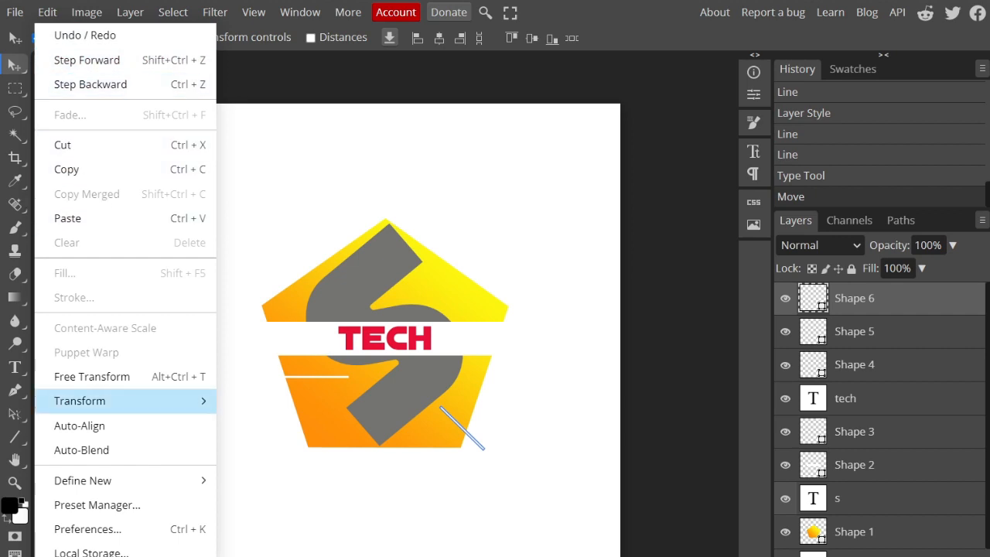
mouse_move(140, 400)
left_click(298, 343)
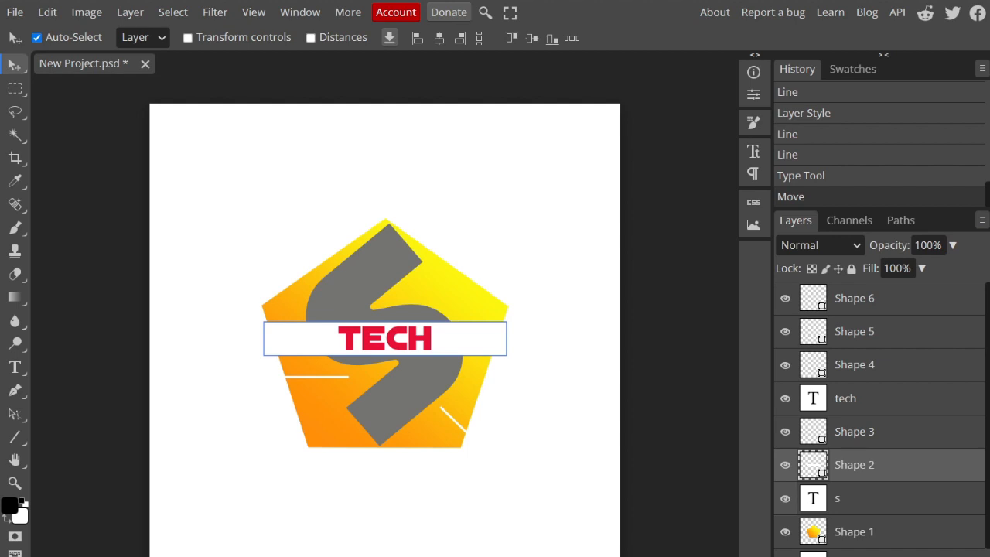
left_click(671, 325)
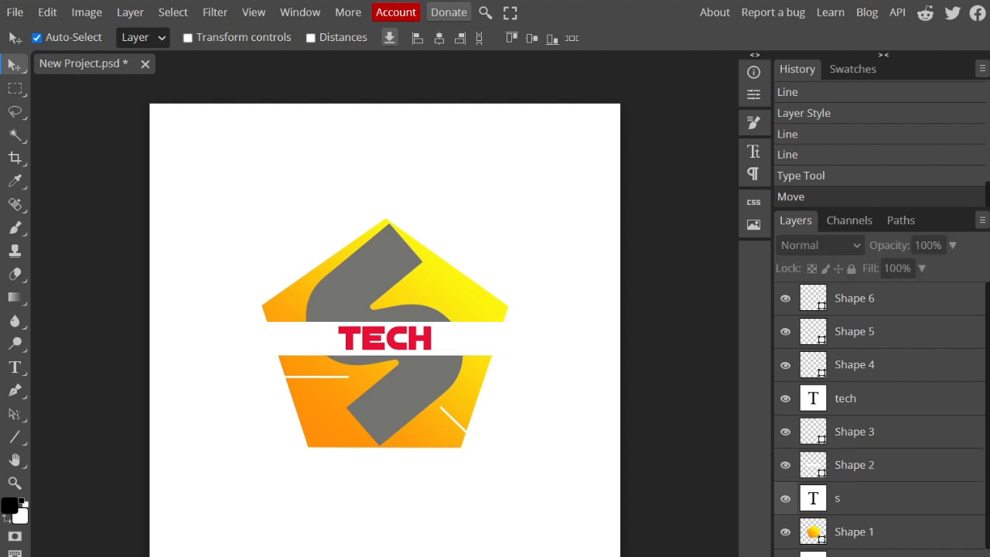
Step: Shift the diagonal line slightly down and to the right, and move the horizontal line left across the pentagon's edge
left_click_drag(458, 424, 465, 432)
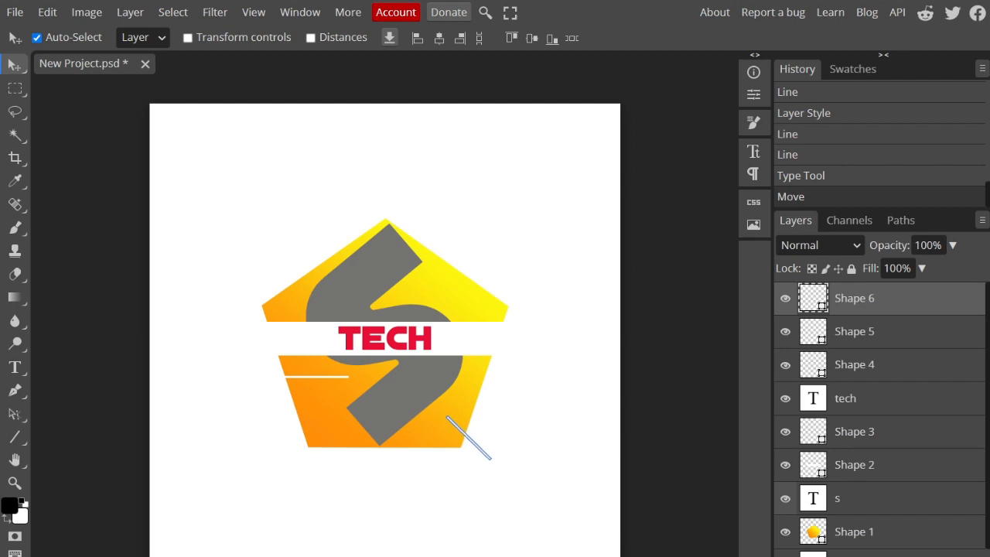
left_click_drag(318, 376, 301, 378)
left_click(232, 422)
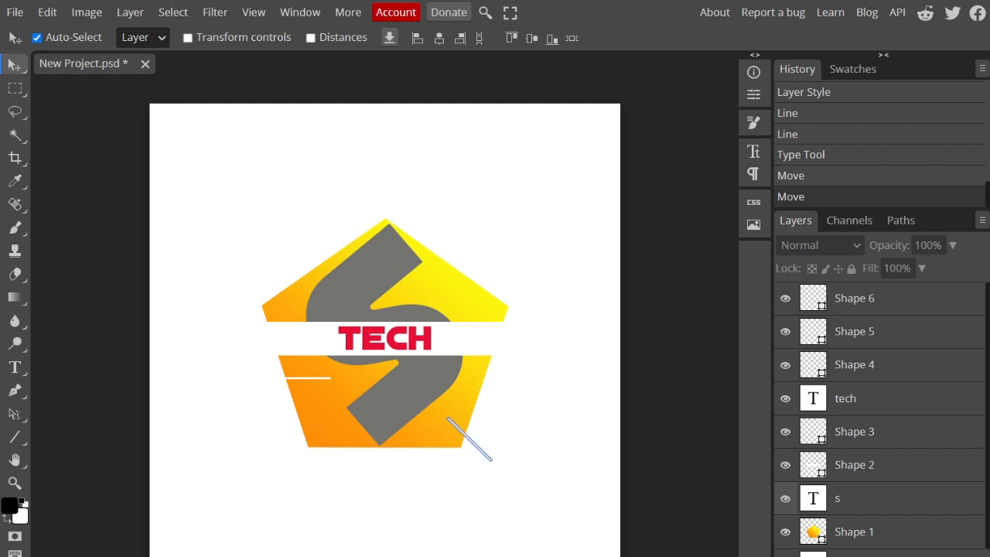
left_click_drag(458, 428, 459, 429)
left_click(526, 437)
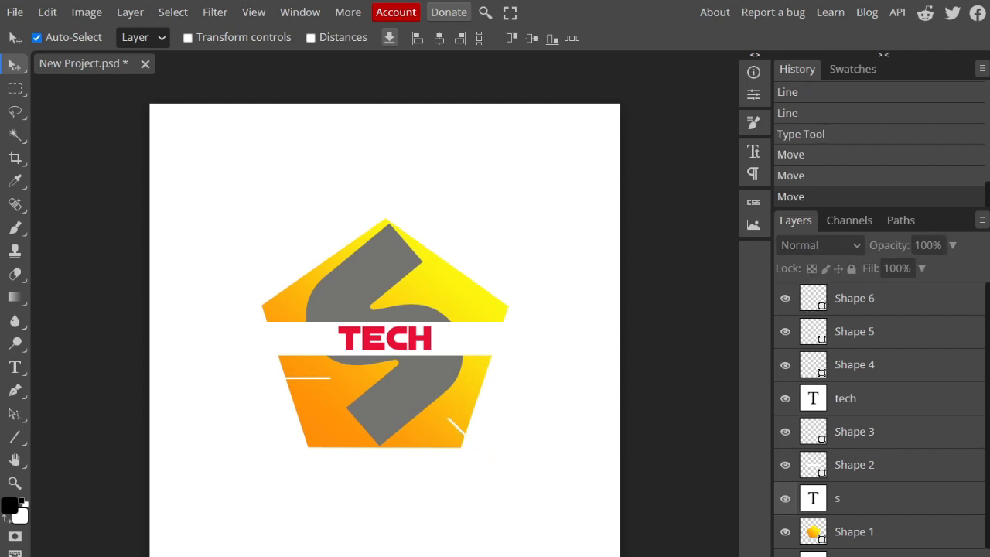
left_click(308, 379)
key("ctrl+v")
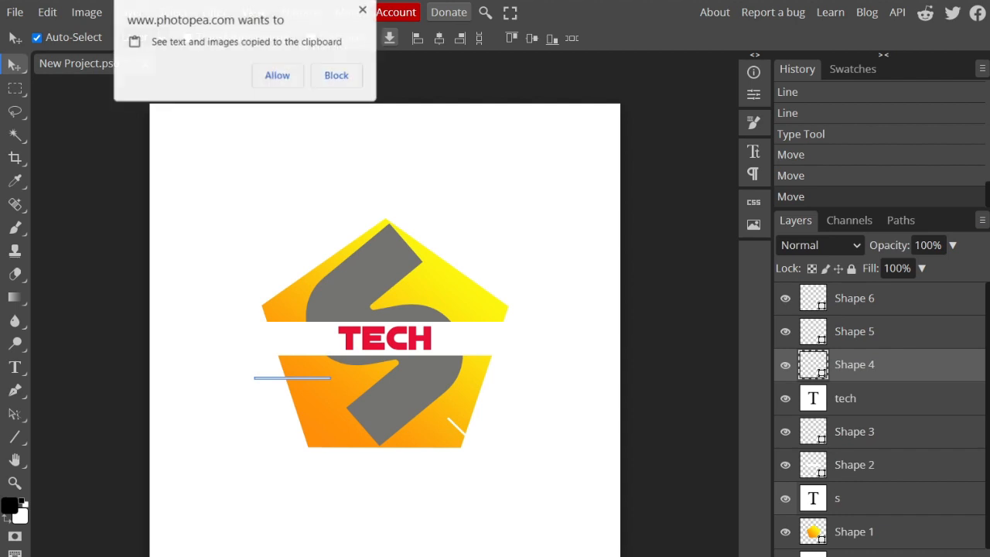
left_click(364, 9)
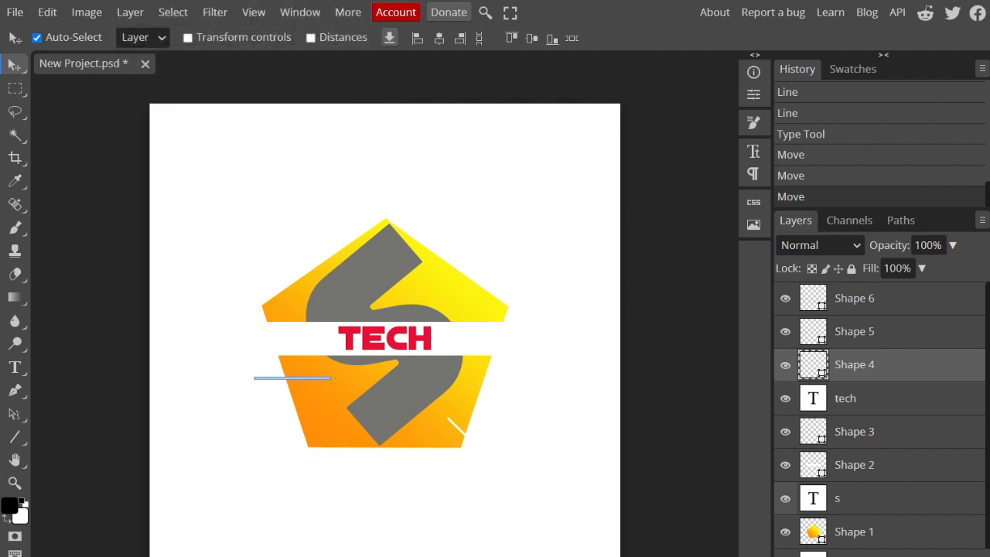
Step: Move the Shape 5 diagonal line from outside the canvas to the pentagon's lower-left edge
left_click(855, 299)
left_click(855, 332)
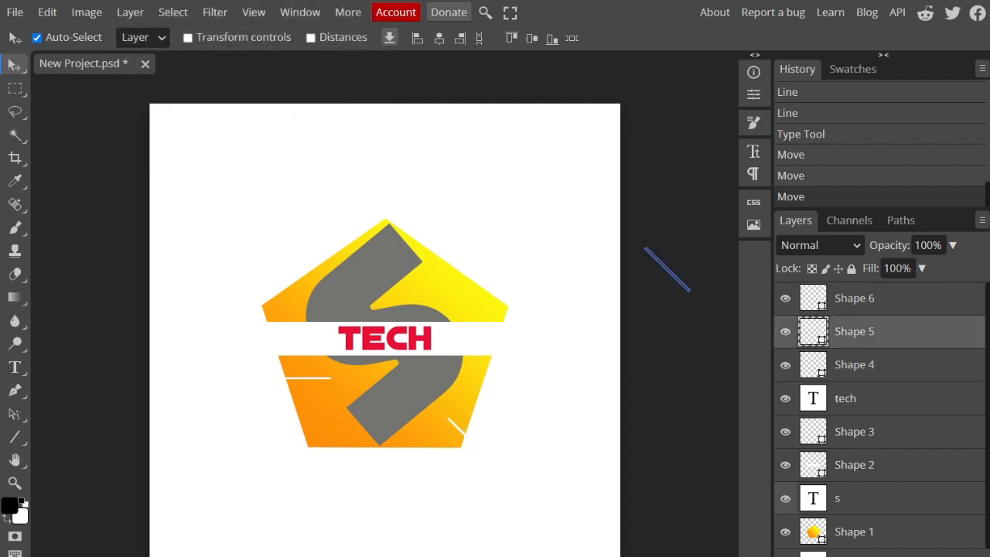
mouse_move(673, 272)
left_mouse_down()
mouse_move(396, 383)
mouse_move(670, 274)
left_mouse_up()
left_click_drag(667, 269, 273, 415)
Step: Rotate the Shape 5 line about -44.2° to horizontal and place it just below the first white line, at about X 315 px, Y 684 px
left_click(47, 13)
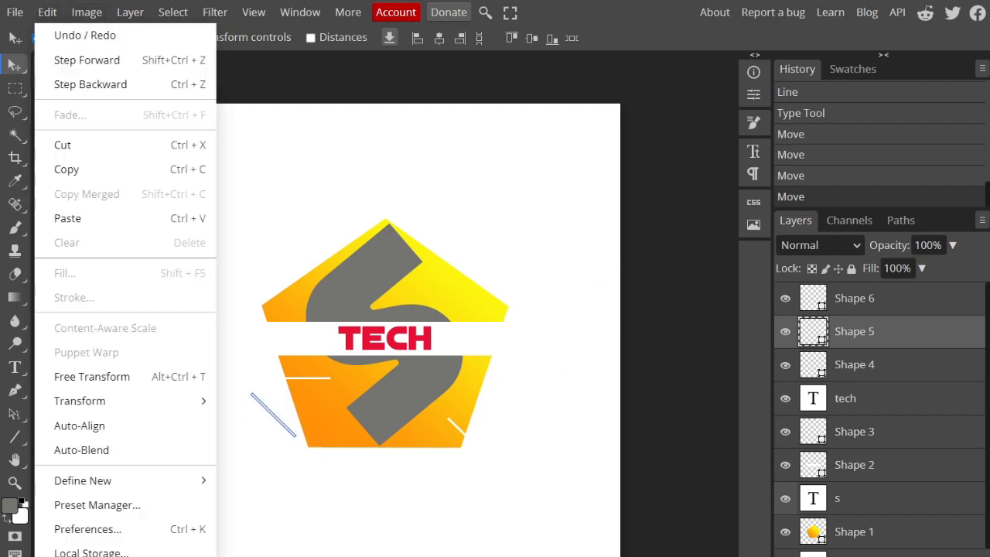
mouse_move(85, 401)
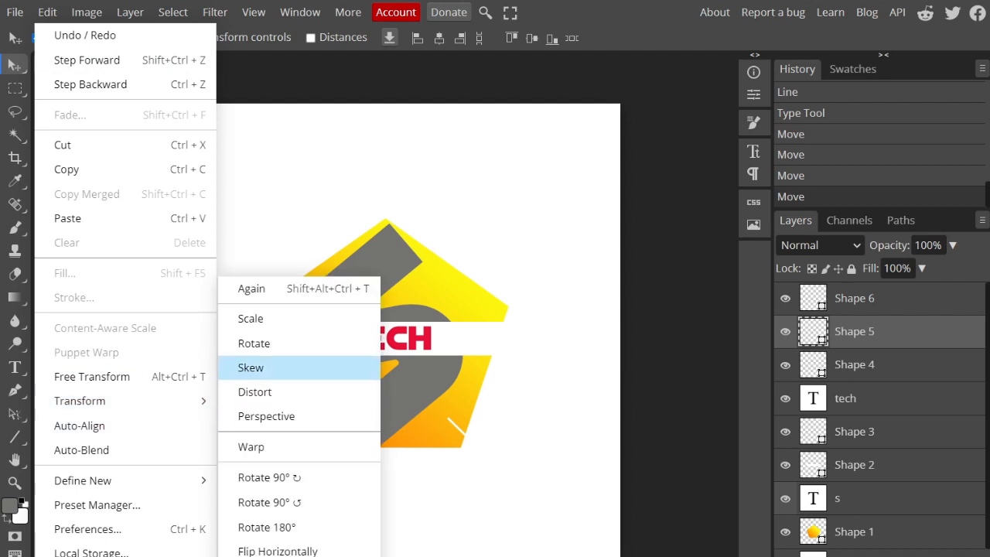
left_click(250, 367)
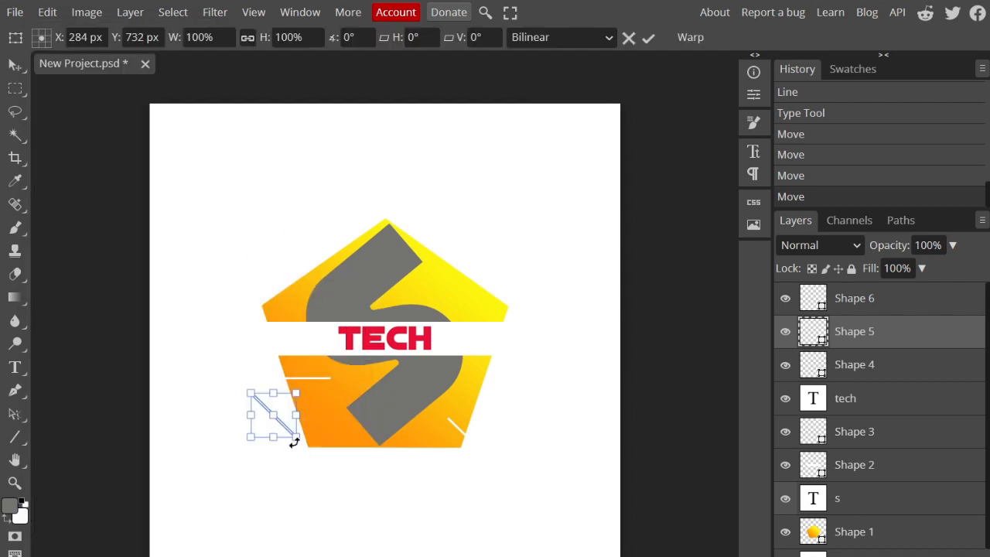
left_click_drag(292, 438, 297, 396)
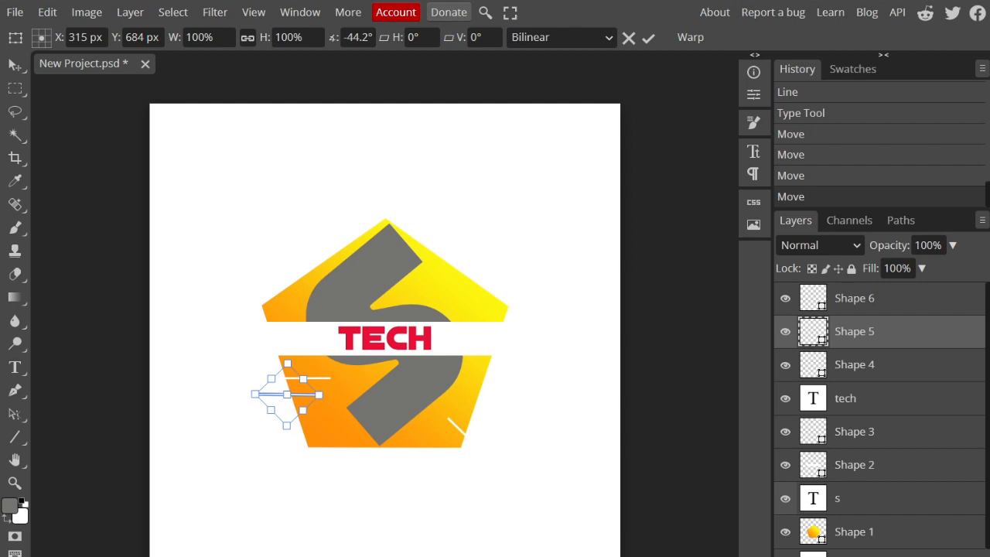
key("ctrl+v")
left_click(363, 9)
left_click(648, 38)
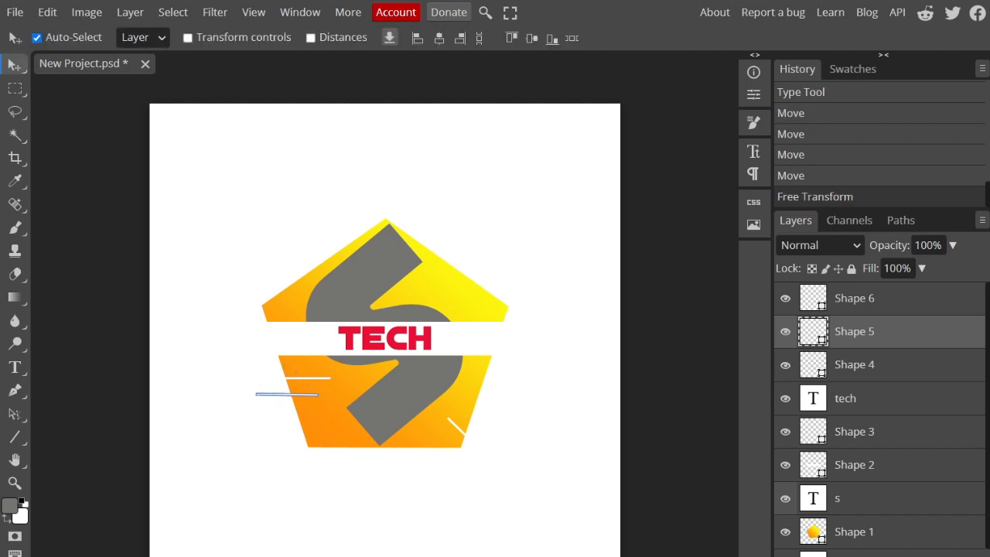
left_click(670, 202)
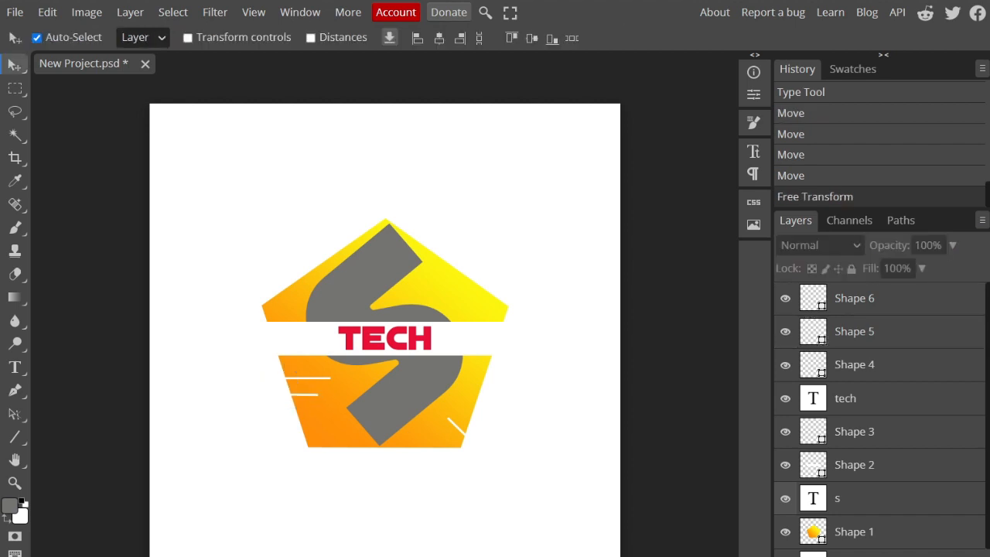
Step: Rotate the Shape 6 line at the pentagon's lower-right edge about -45.2° to horizontal and shift it left to X 728 px
left_click(457, 427)
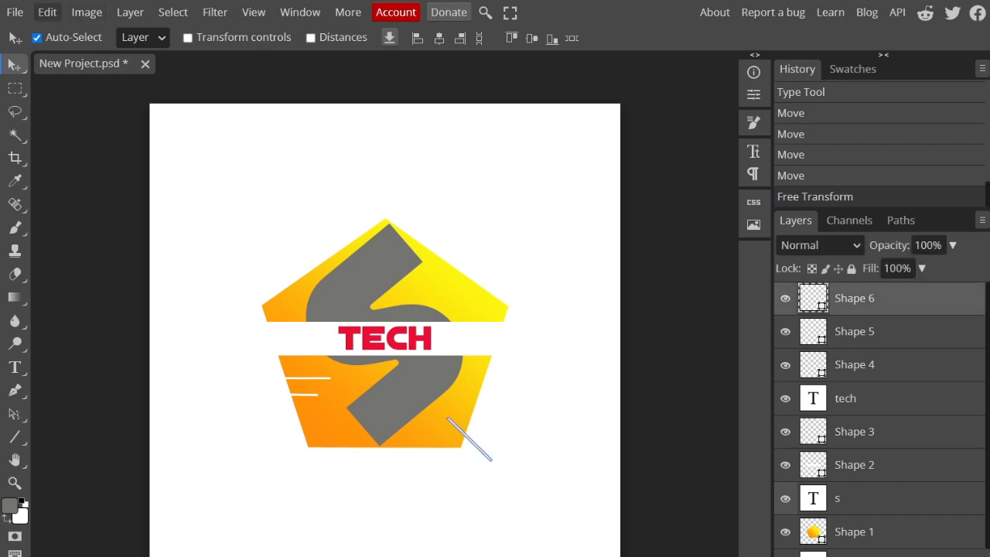
left_click(47, 12)
mouse_move(116, 401)
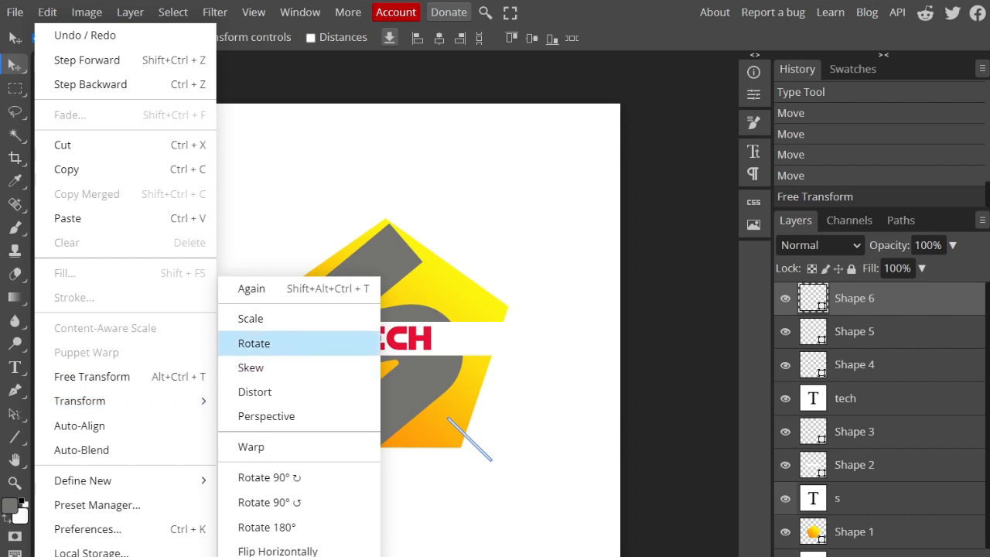
left_click(253, 343)
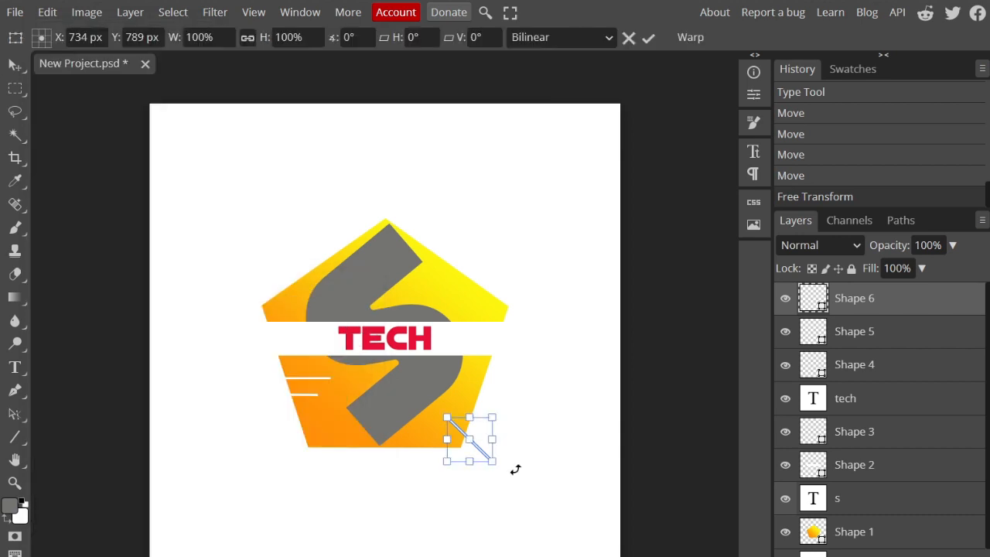
left_click_drag(490, 460, 505, 438)
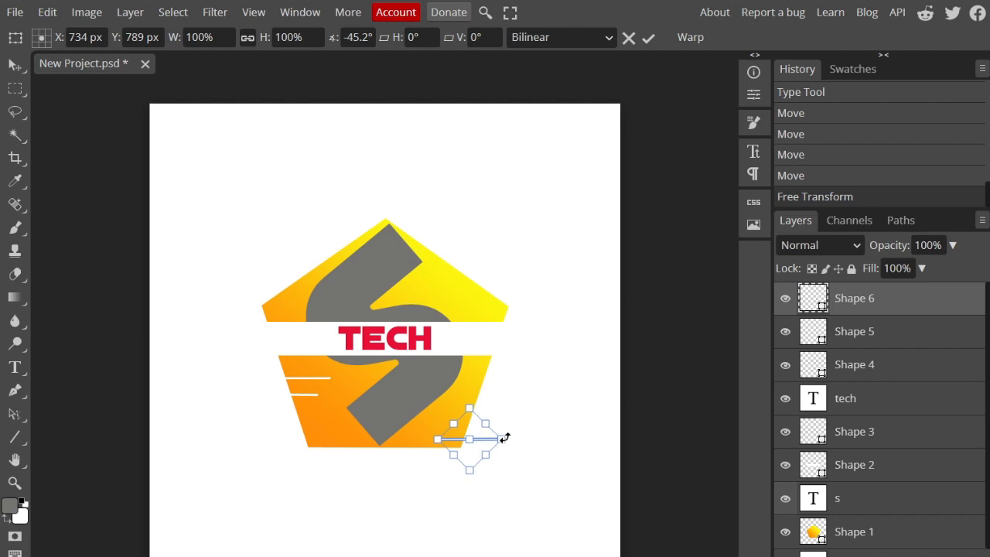
key("Left")
key("Left")
key("Left")
key("Left")
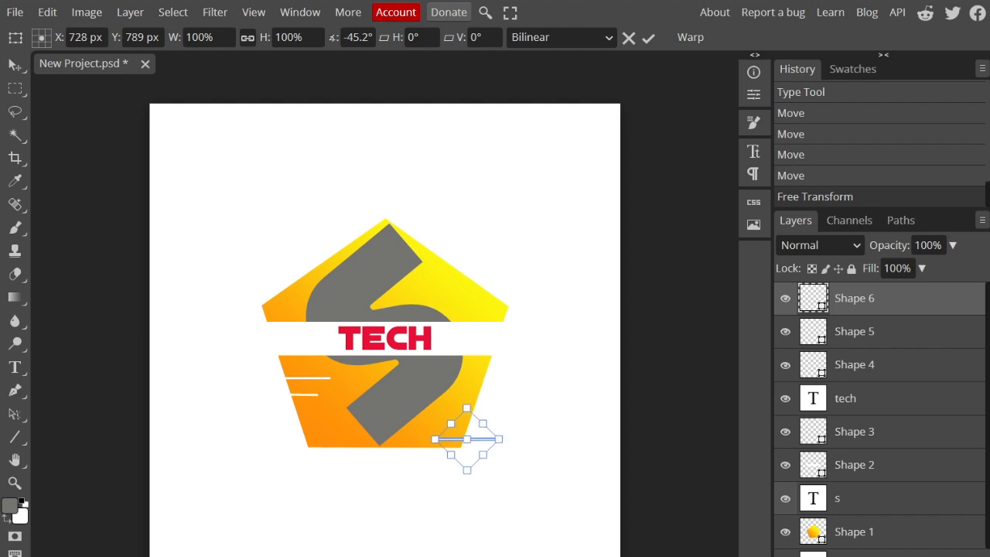
left_click(648, 37)
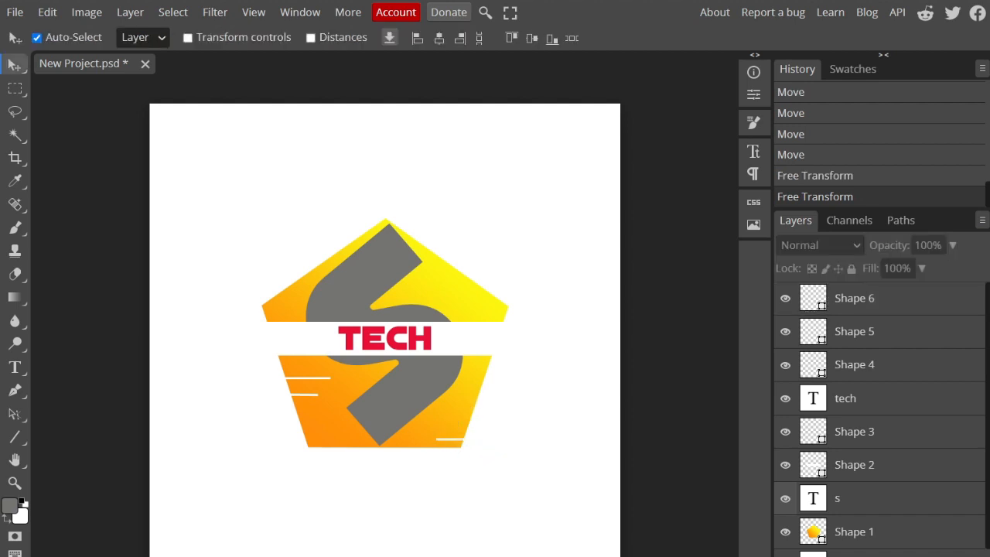
Step: Move the Shape 6 line to the pentagon's lower-left edge, below the other two white lines
left_click_drag(422, 398, 422, 399)
left_click(457, 439)
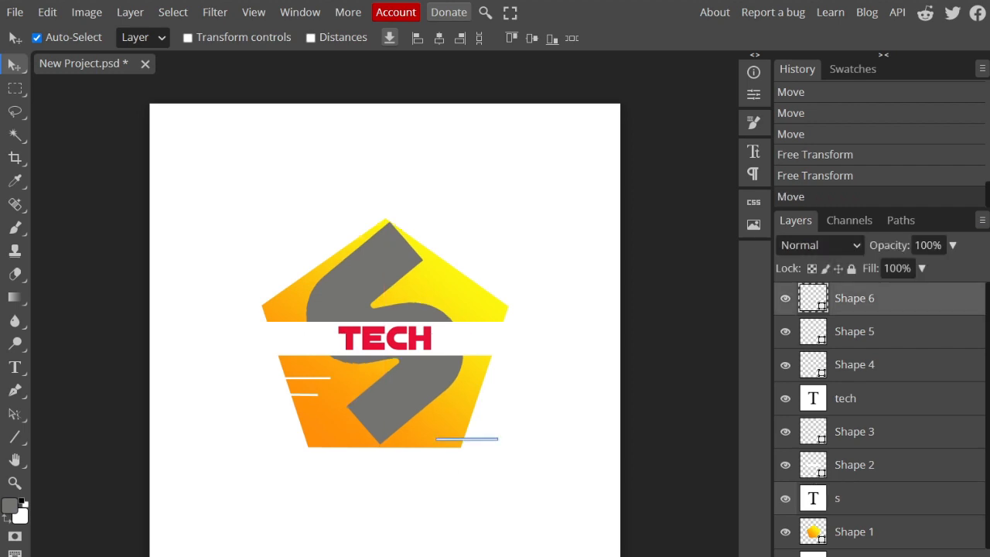
key("ctrl+z")
left_click_drag(457, 439, 265, 412)
left_click(207, 441)
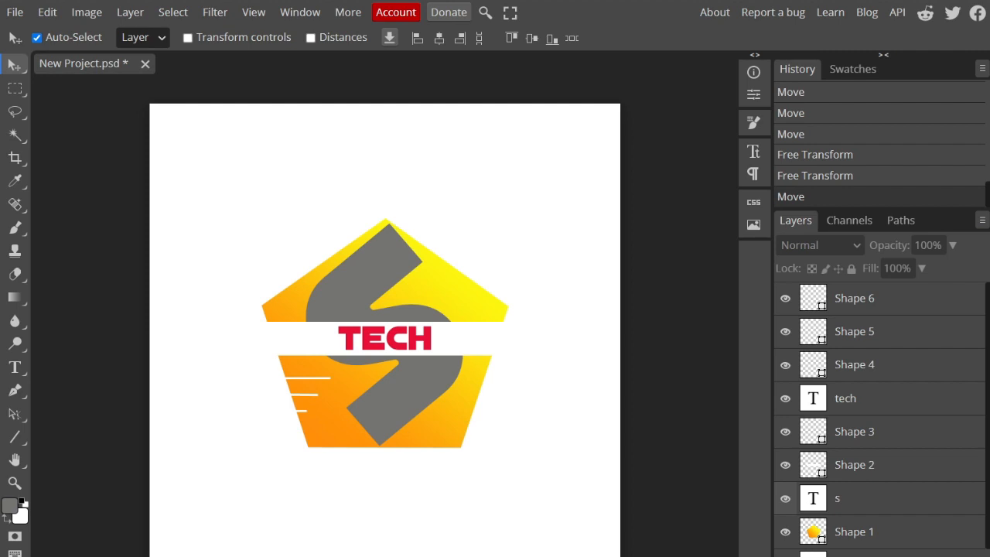
Step: Save the project as a PSD file named Sample Logo.psd on the Desktop
left_click(15, 12)
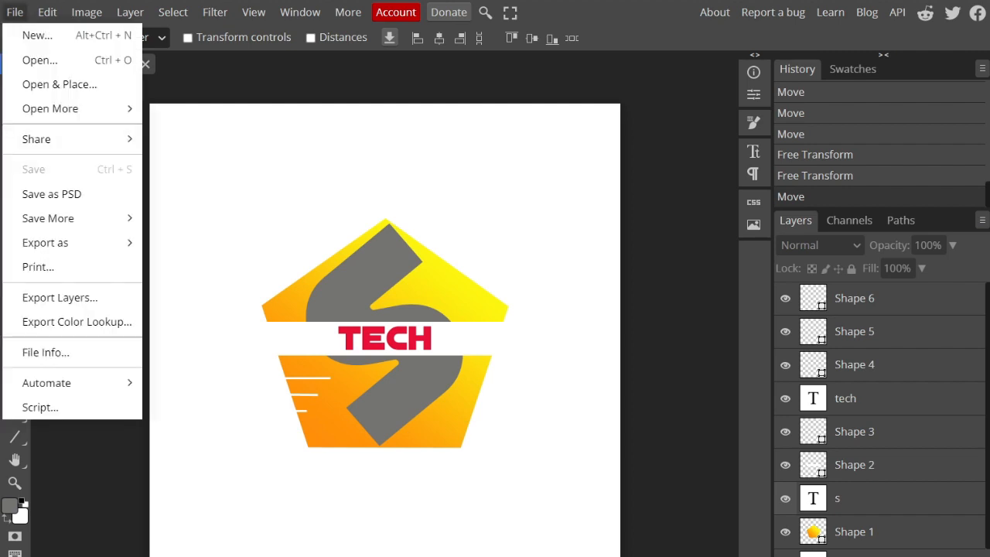
left_click(51, 195)
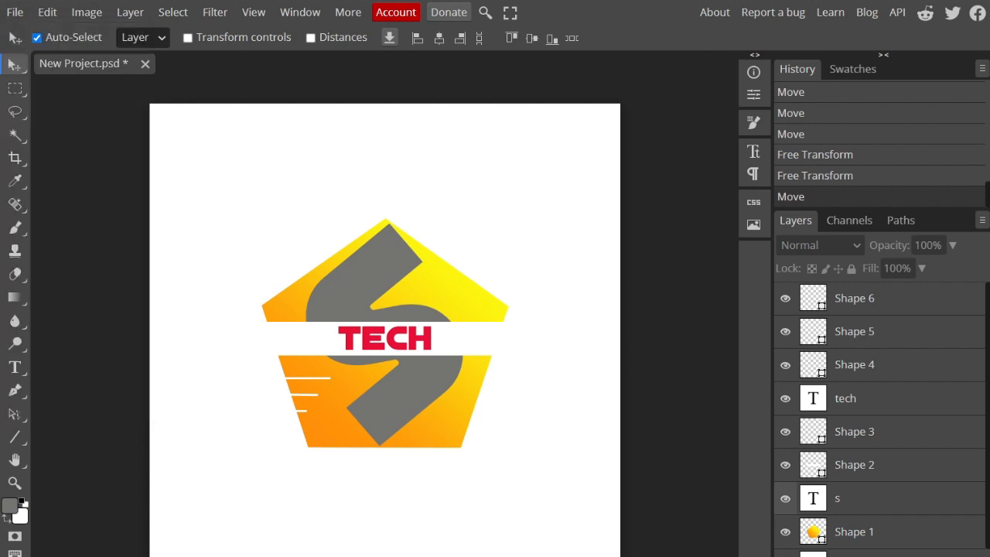
left_click(15, 12)
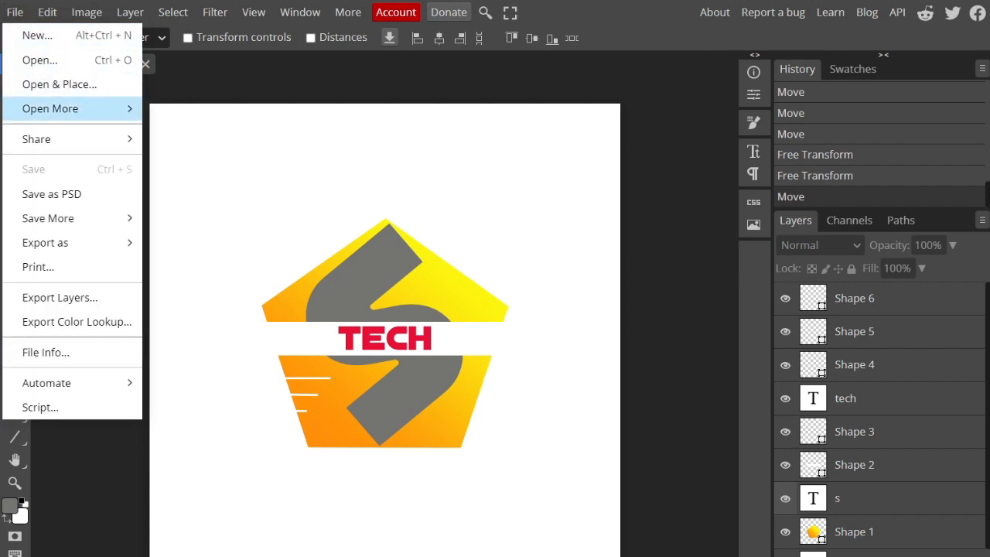
left_click(51, 195)
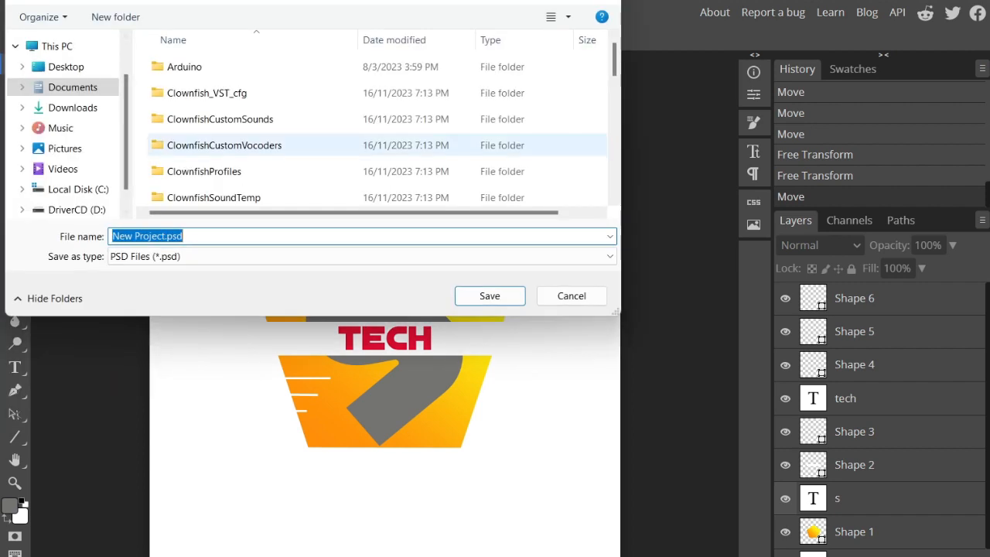
left_click(65, 67)
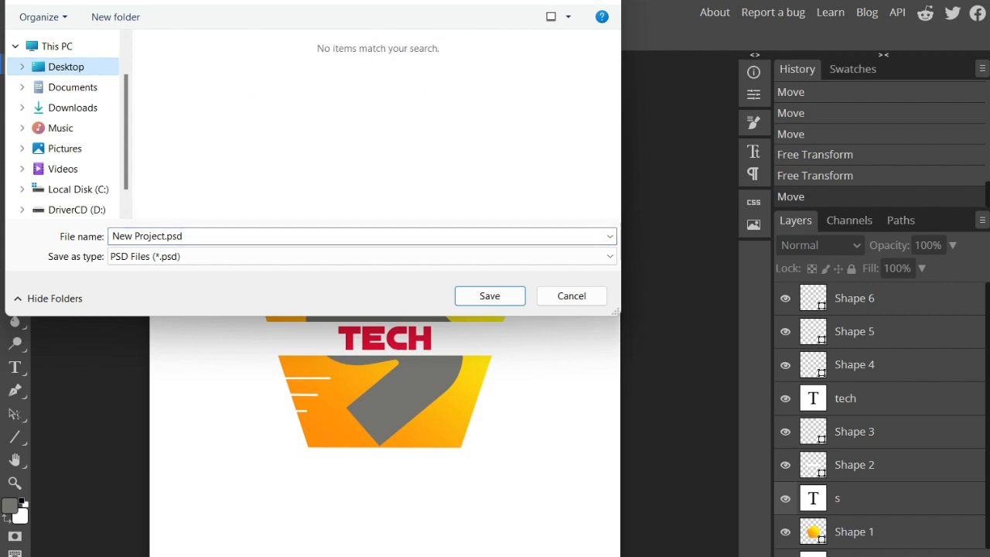
left_click(185, 237)
left_click(165, 237)
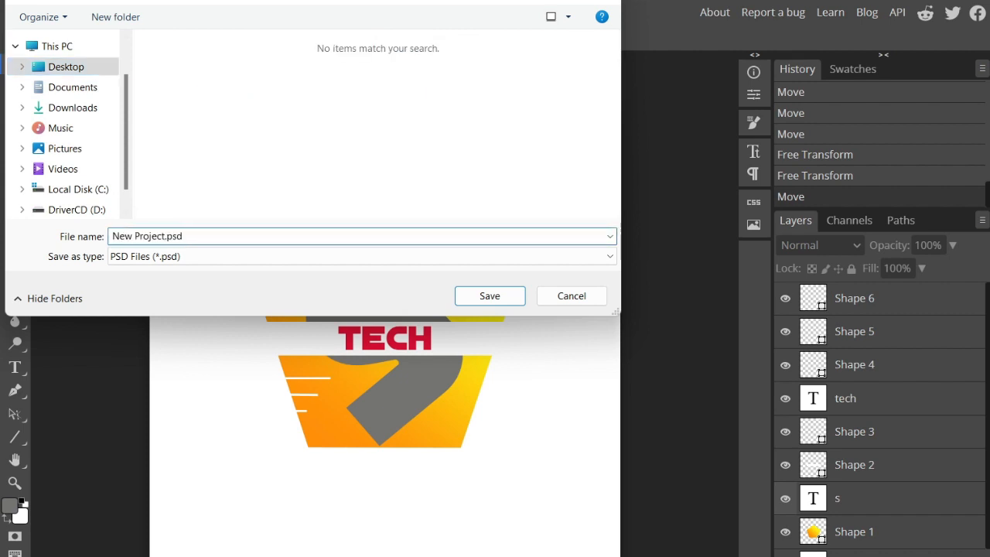
left_click_drag(165, 237, 112, 236)
type("Sample Logo")
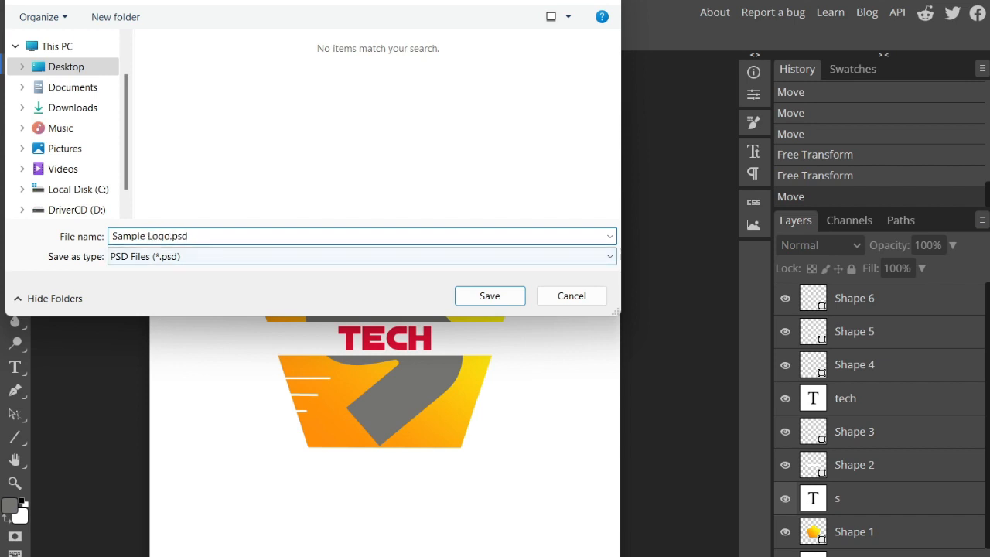
key("Return")
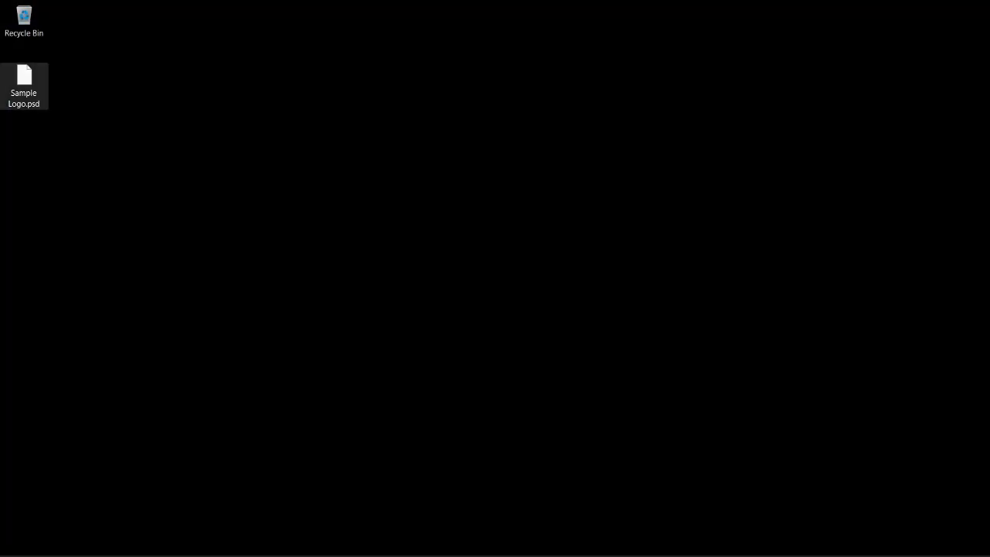
Step: Look through the apps offered for opening Sample Logo.psd on the desktop, and dismiss the list without choosing one
right_click(27, 81)
key("Escape")
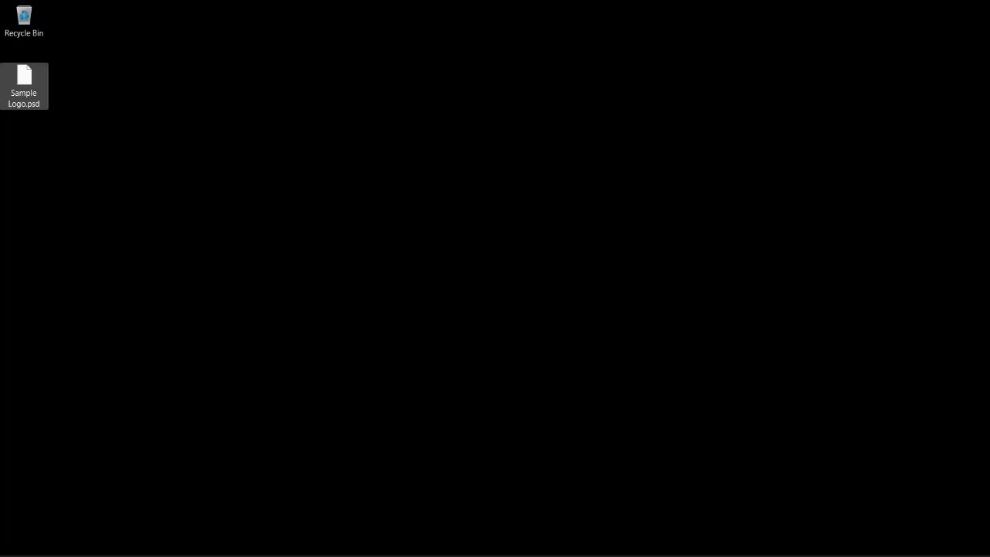
left_click(406, 234)
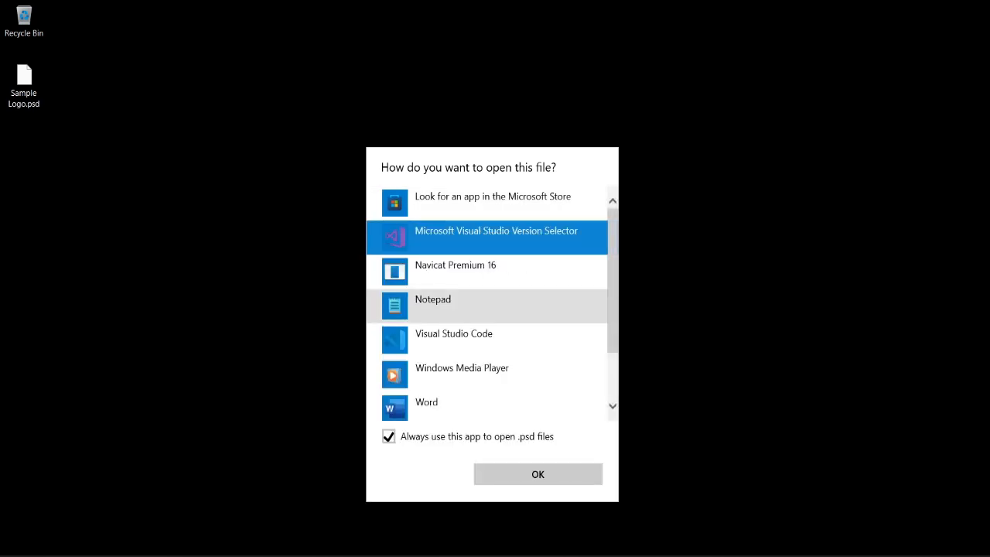
scroll(487, 363, "down", 2)
scroll(487, 387, "up", 1)
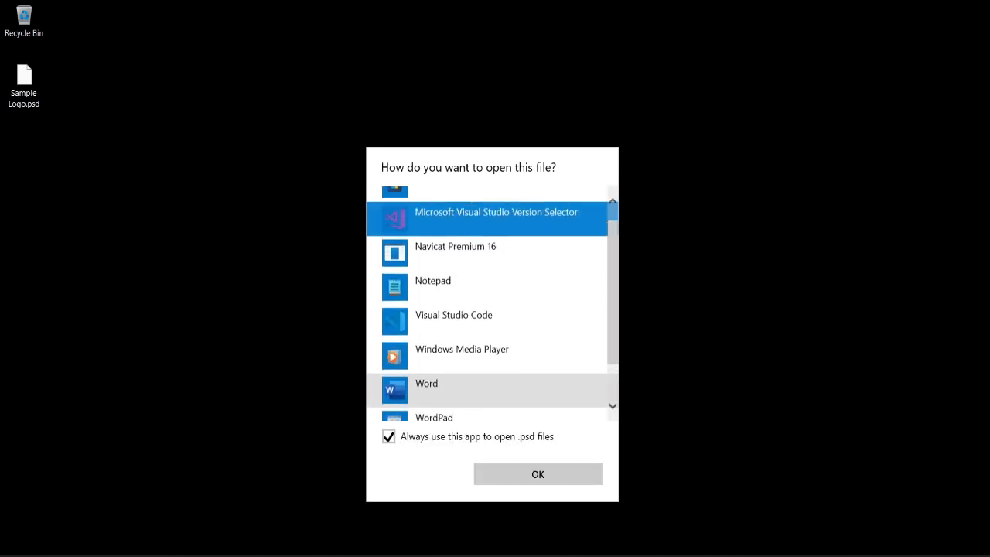
left_click(696, 332)
left_click(696, 333)
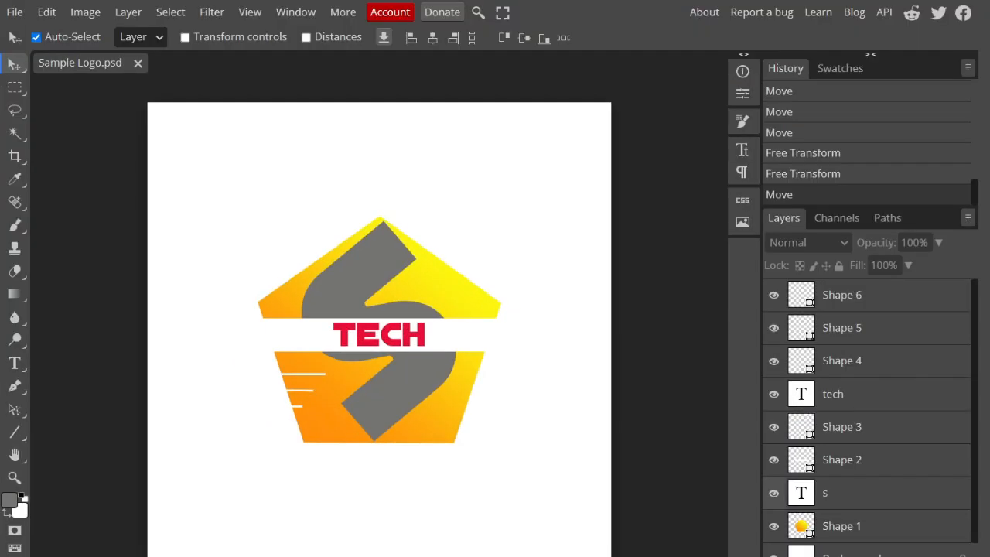
Step: Fit the Sample Logo.psd canvas to the available view area
left_click(250, 12)
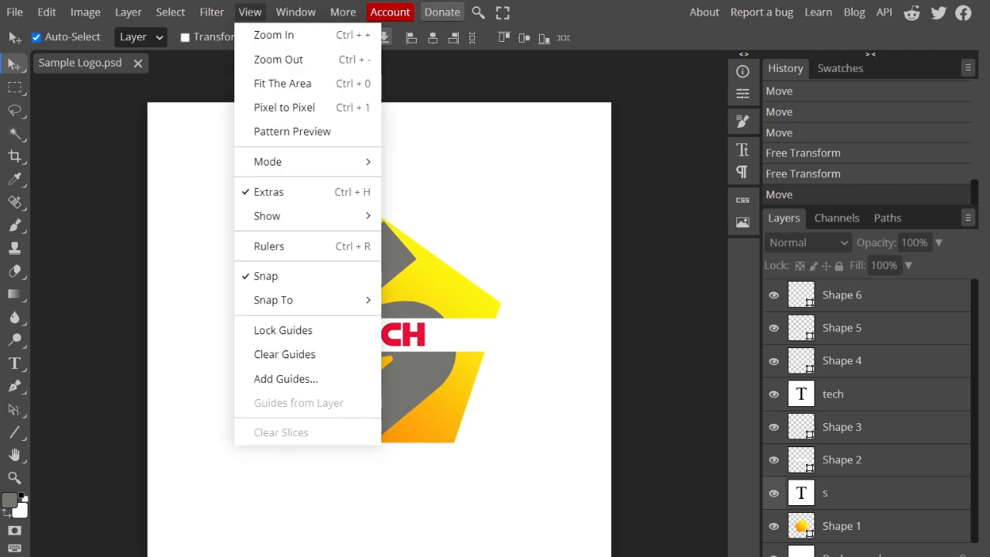
mouse_move(309, 162)
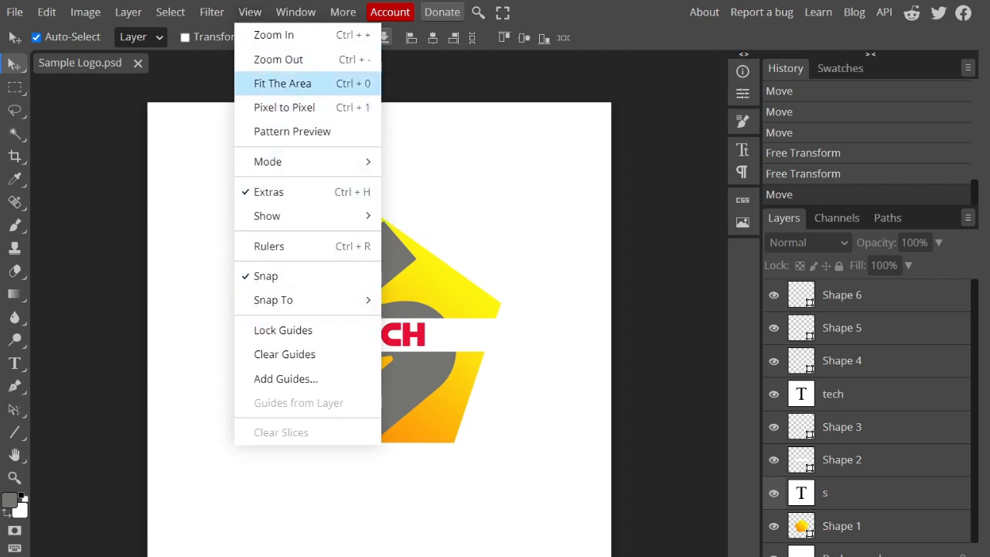
left_click(282, 82)
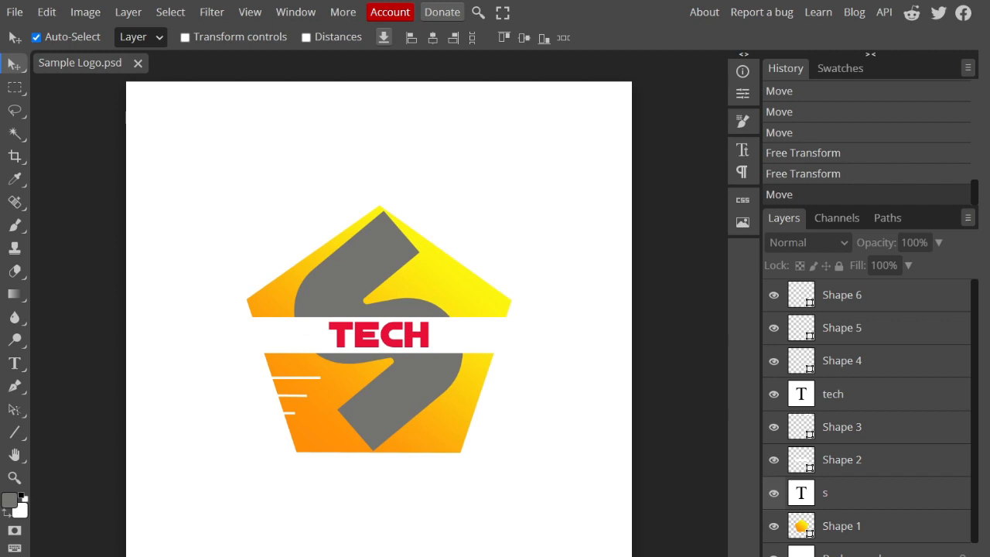